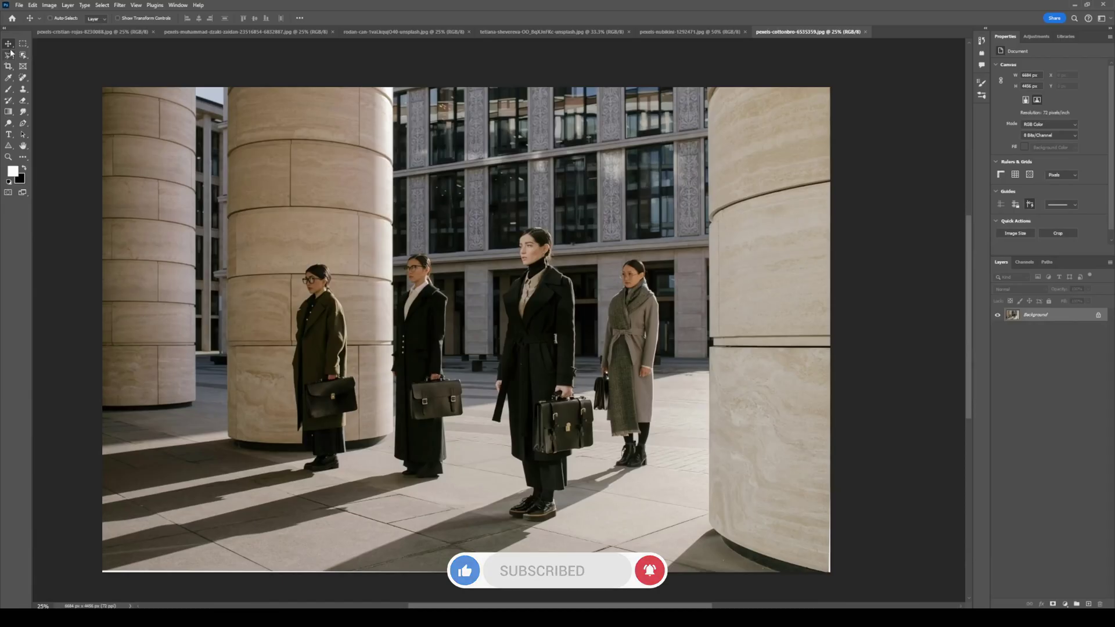
Select the women in the plaza photo and refine the selection edge around the rightmost woman's hair, glasses and scarf
{"action": "mouse_move", "coordinate": [492, 220]}
{"action": "left_mouse_down"}
{"action": "mouse_move", "coordinate": [633, 517]}
{"action": "mouse_move", "coordinate": [675, 510]}
{"action": "left_mouse_up"}
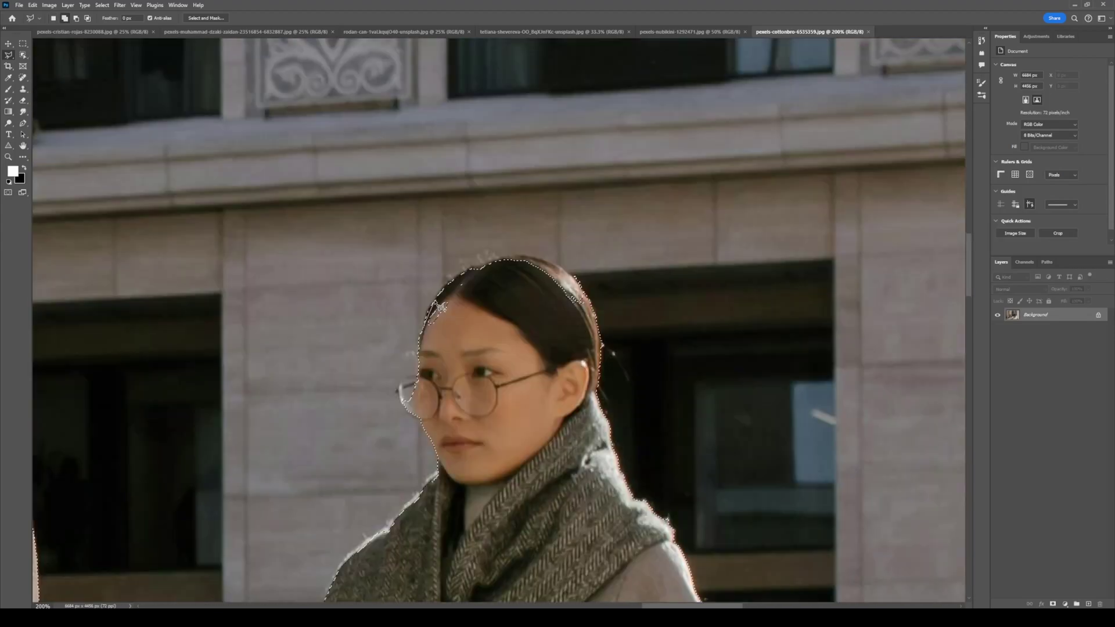
{"action": "left_click", "coordinate": [435, 302]}
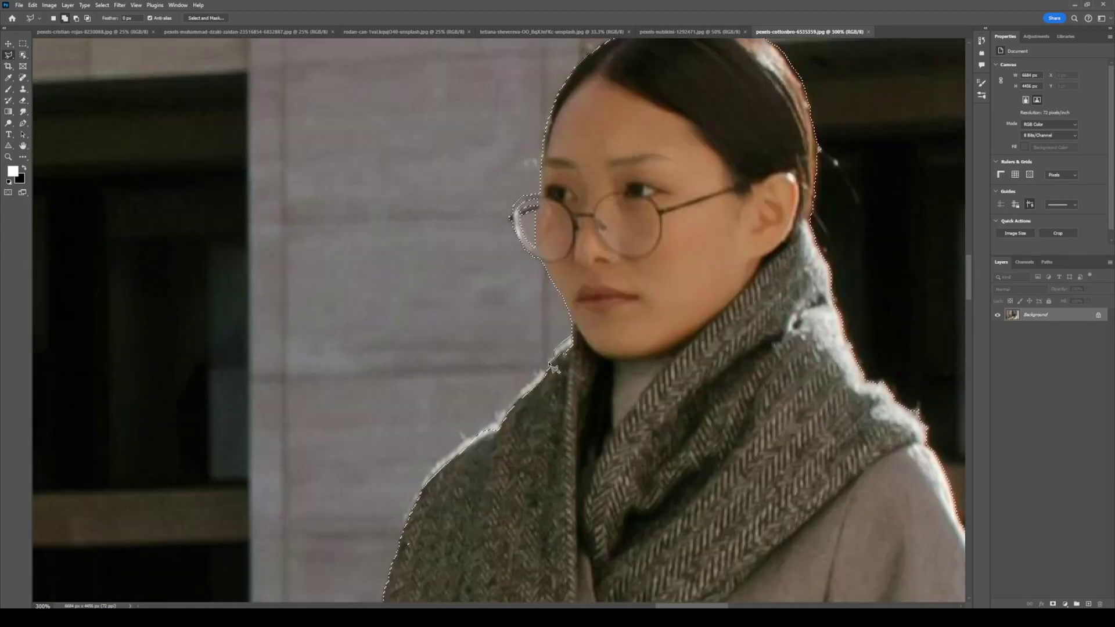
{"action": "left_click_drag", "start_coordinate": [549, 364], "coordinate": [650, 175]}
{"action": "left_click_drag", "start_coordinate": [465, 540], "coordinate": [517, 341]}
{"action": "scroll", "coordinate": [517, 341], "scroll_direction": "up", "scroll_amount": 1}
{"action": "left_click_drag", "start_coordinate": [445, 511], "coordinate": [529, 317]}
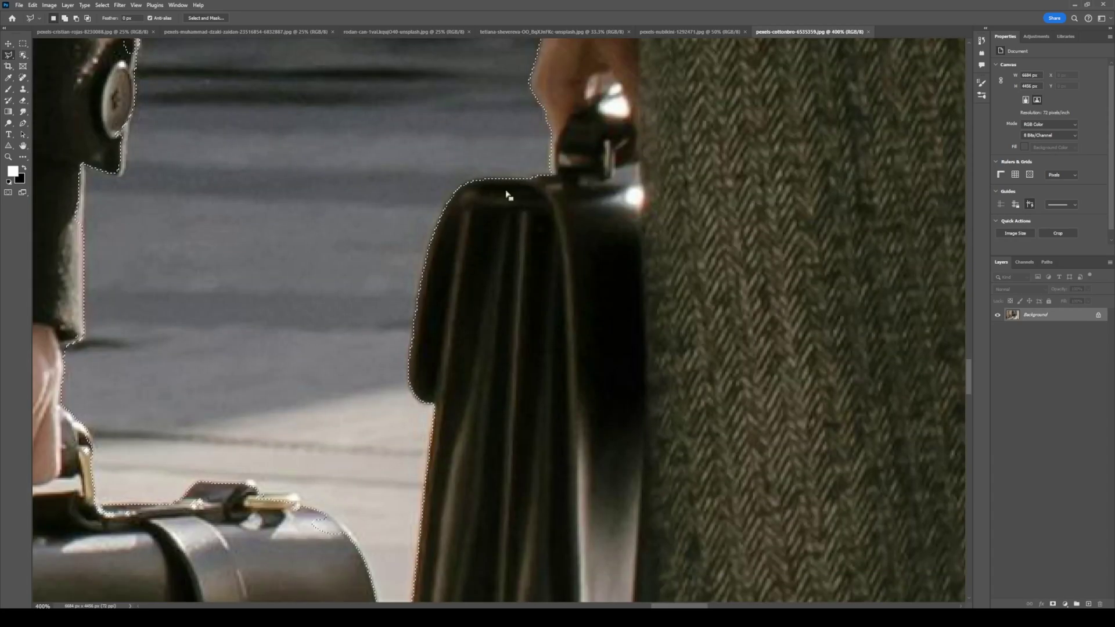
Refine the selection edge around the rightmost woman's bag, coat, legs and boots
{"action": "left_click", "coordinate": [420, 395]}
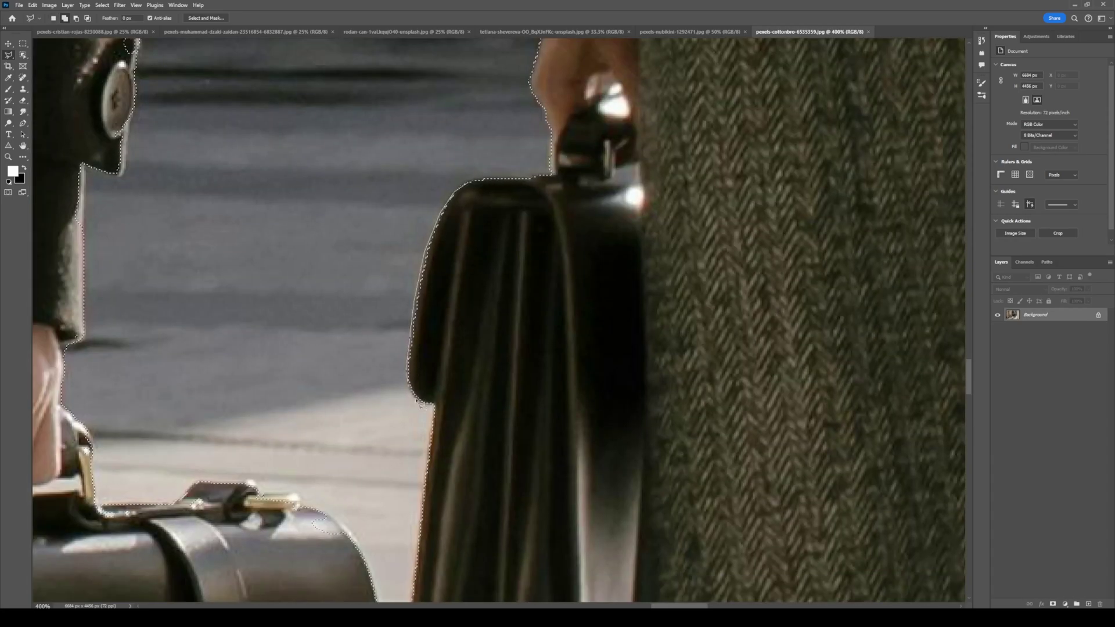
{"action": "mouse_move", "coordinate": [592, 523]}
{"action": "left_mouse_down"}
{"action": "mouse_move", "coordinate": [608, 342]}
{"action": "mouse_move", "coordinate": [527, 293]}
{"action": "mouse_move", "coordinate": [489, 344]}
{"action": "left_mouse_up"}
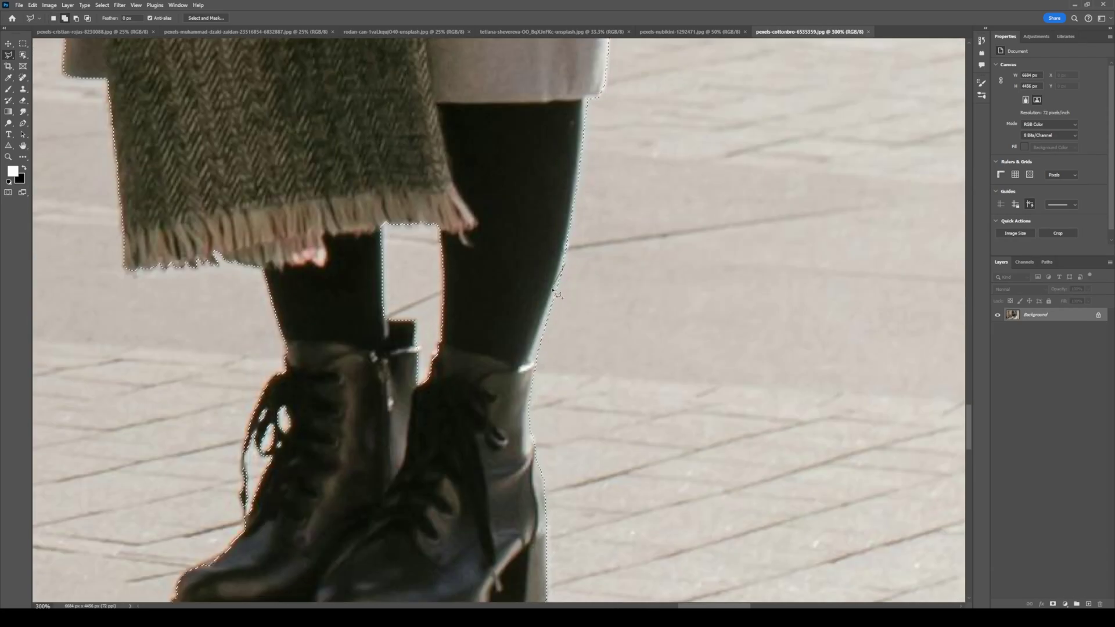
{"action": "left_click_drag", "start_coordinate": [589, 346], "coordinate": [666, 135]}
{"action": "left_click", "coordinate": [597, 406], "text": "alt"}
{"action": "left_click_drag", "start_coordinate": [563, 405], "coordinate": [763, 430]}
{"action": "scroll", "coordinate": [669, 290], "scroll_direction": "up", "scroll_amount": 1}
{"action": "left_click_drag", "start_coordinate": [669, 290], "coordinate": [676, 392]}
{"action": "scroll", "coordinate": [676, 392], "scroll_direction": "down", "scroll_amount": 7}
{"action": "left_click_drag", "start_coordinate": [566, 288], "coordinate": [491, 313]}
Feather the selection of the four women by 0.5 pixels and copy them to a new layer
{"action": "right_click", "coordinate": [503, 266]}
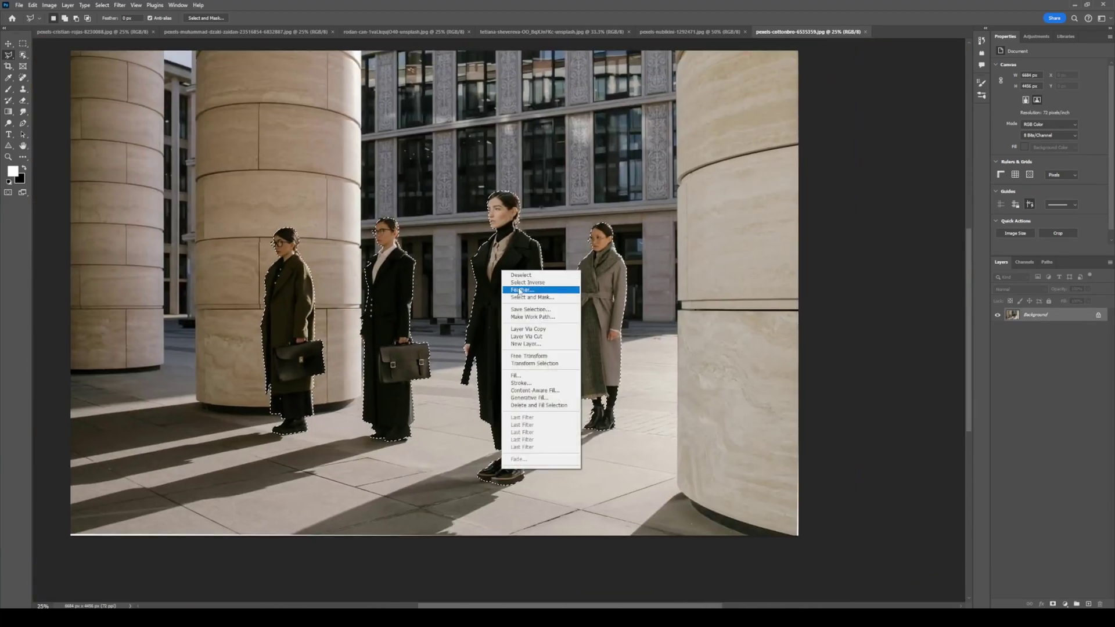
{"action": "left_click", "coordinate": [532, 292]}
{"action": "type", "text": "1"}
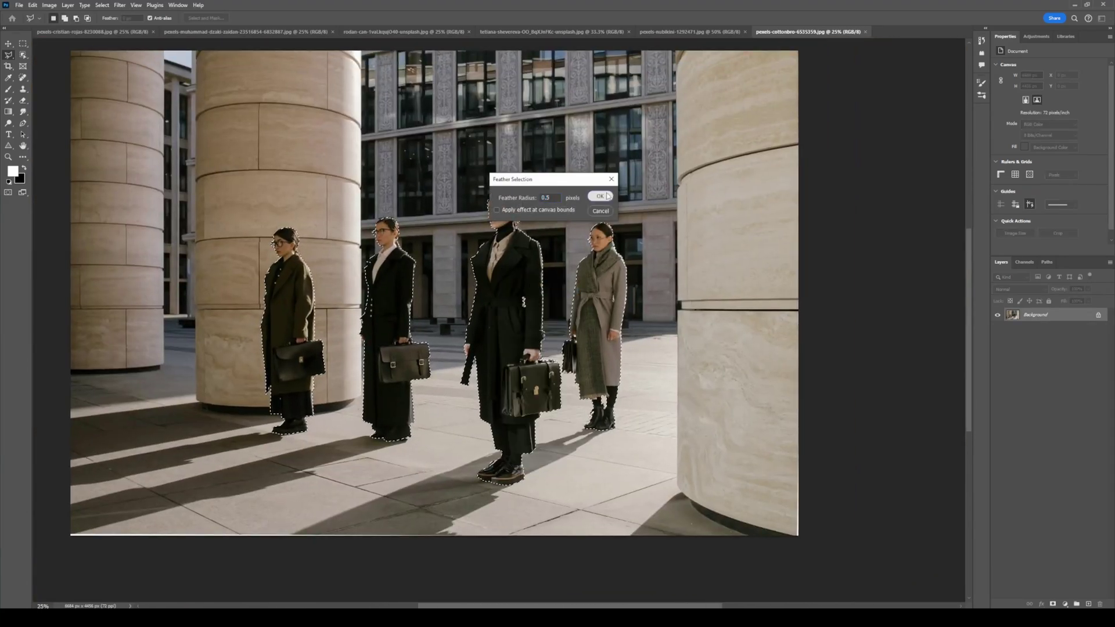
{"action": "left_click", "coordinate": [599, 195]}
{"action": "key", "text": "ctrl+j"}
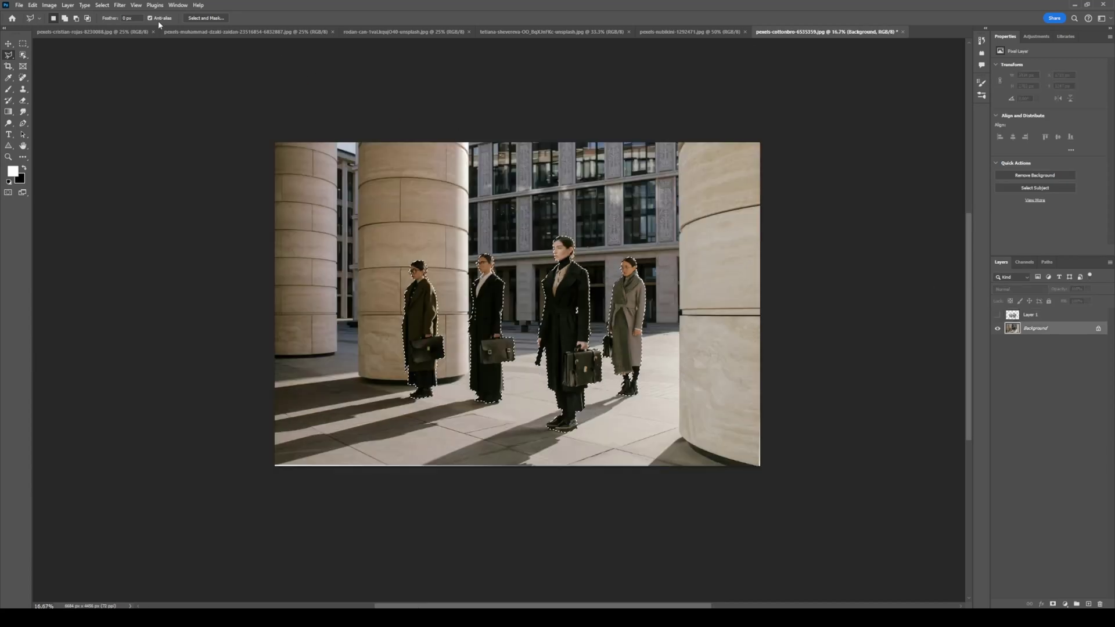
Expand the selection of the four women on the Background layer
{"action": "left_click", "coordinate": [102, 5]}
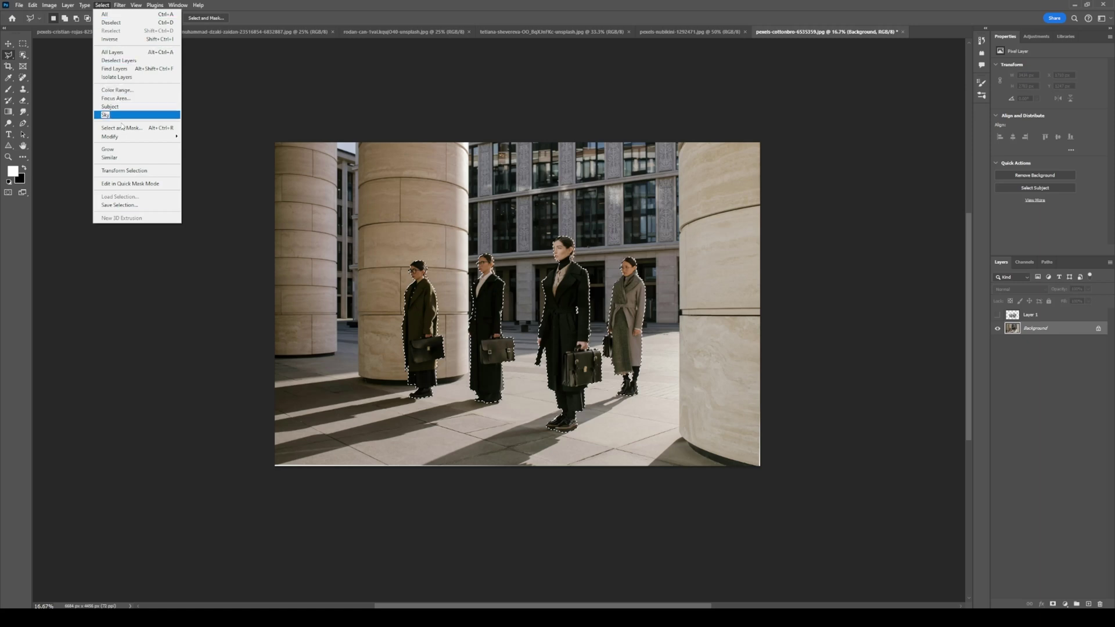
{"action": "mouse_move", "coordinate": [142, 140]}
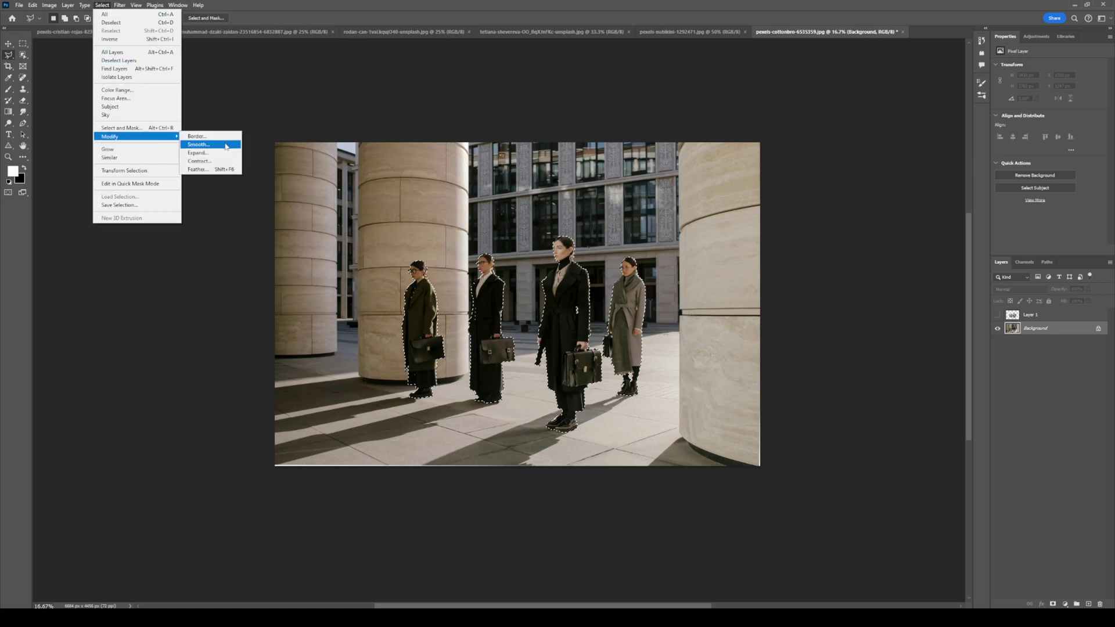
{"action": "left_click", "coordinate": [198, 152]}
{"action": "left_click", "coordinate": [598, 197]}
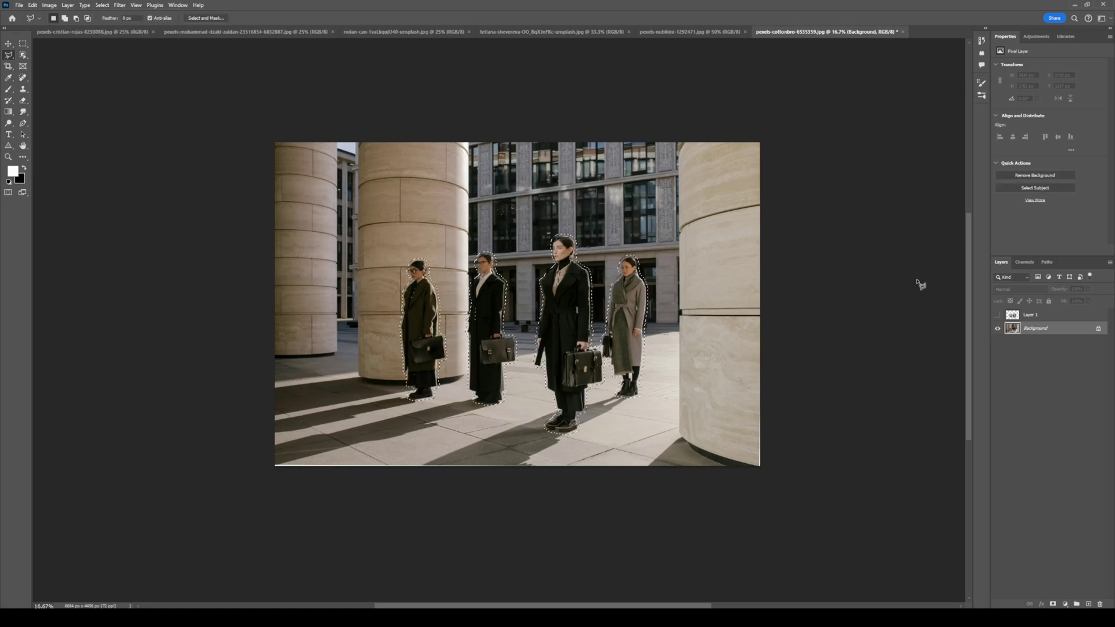
Remove the selected women from the Background with Content-Aware Fill, outputting the result to a new layer
{"action": "right_click", "coordinate": [562, 292]}
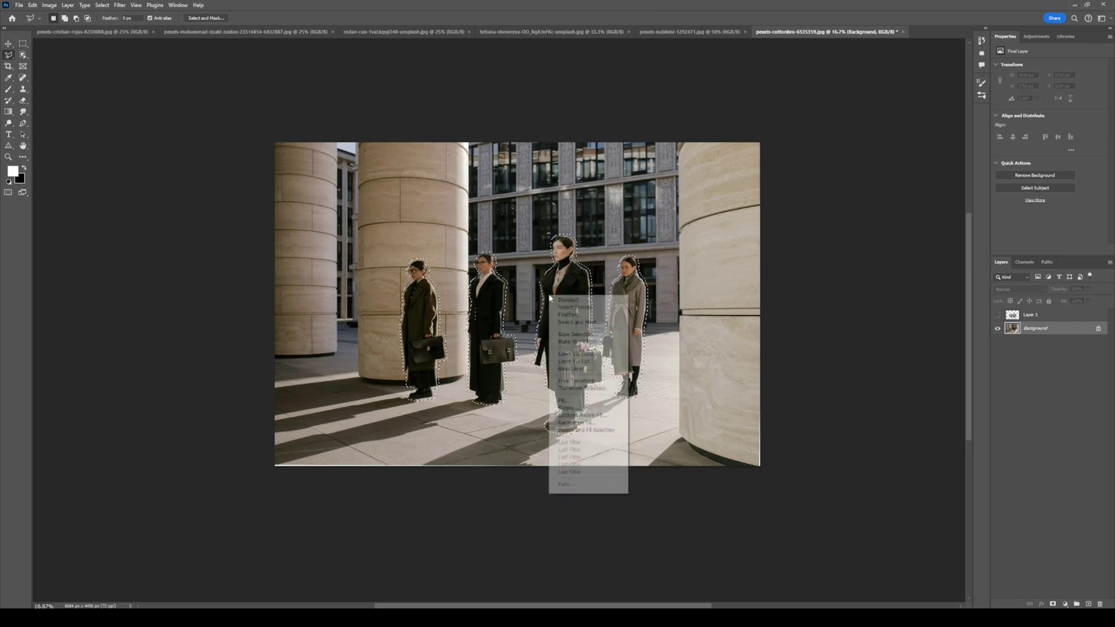
{"action": "left_click", "coordinate": [610, 414]}
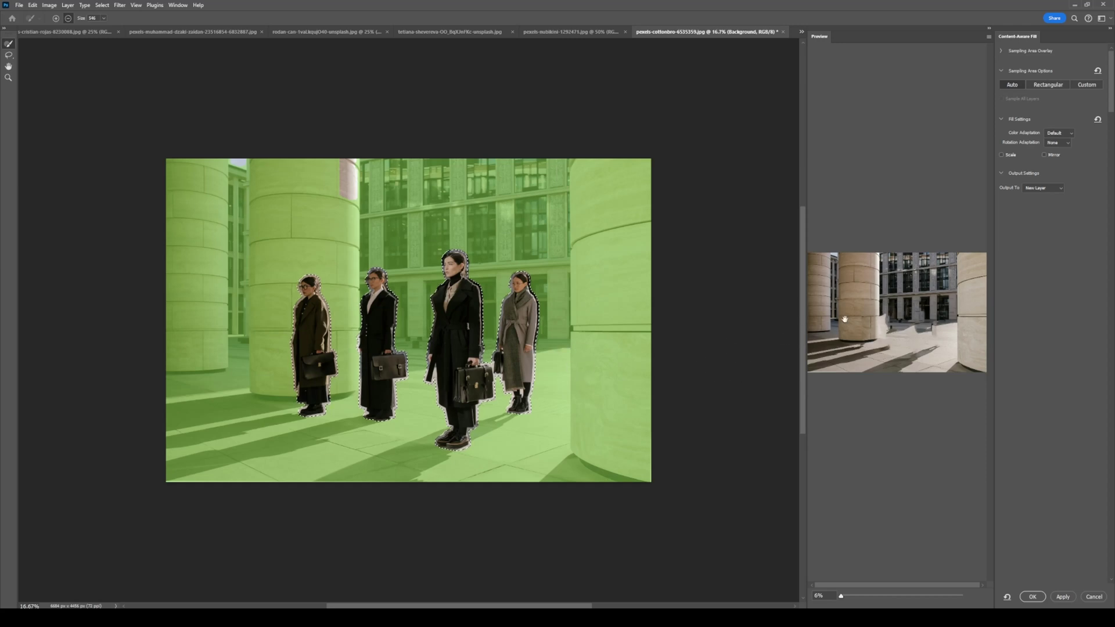
{"action": "left_click", "coordinate": [820, 313], "text": "ctrl"}
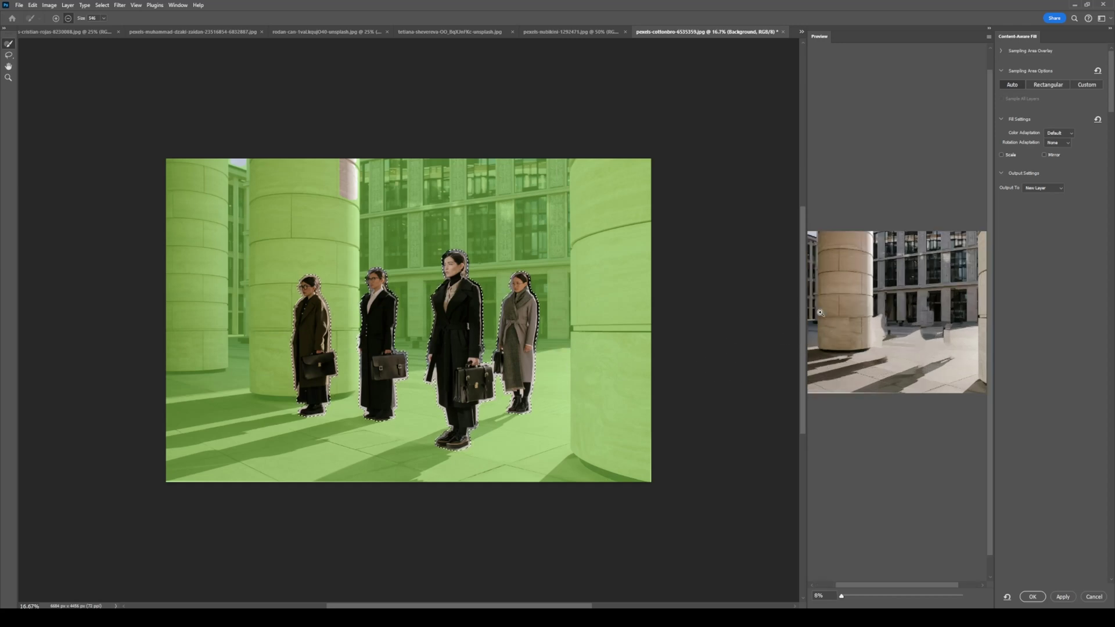
{"action": "left_click", "coordinate": [819, 312], "text": "ctrl"}
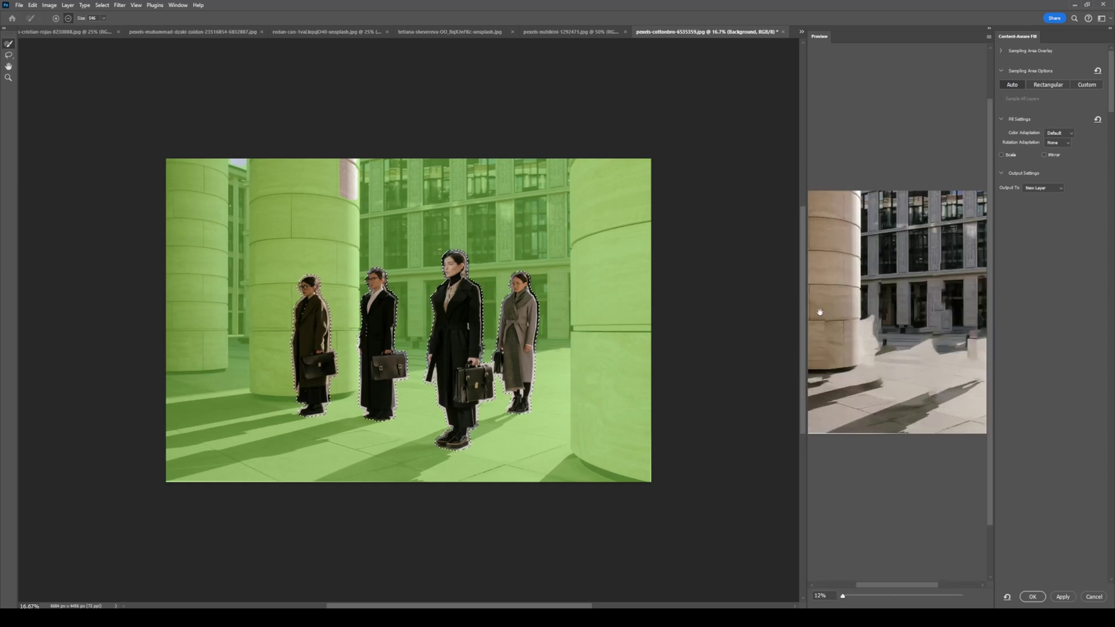
{"action": "left_click", "coordinate": [820, 312], "text": "alt"}
{"action": "left_click", "coordinate": [820, 313], "text": "alt"}
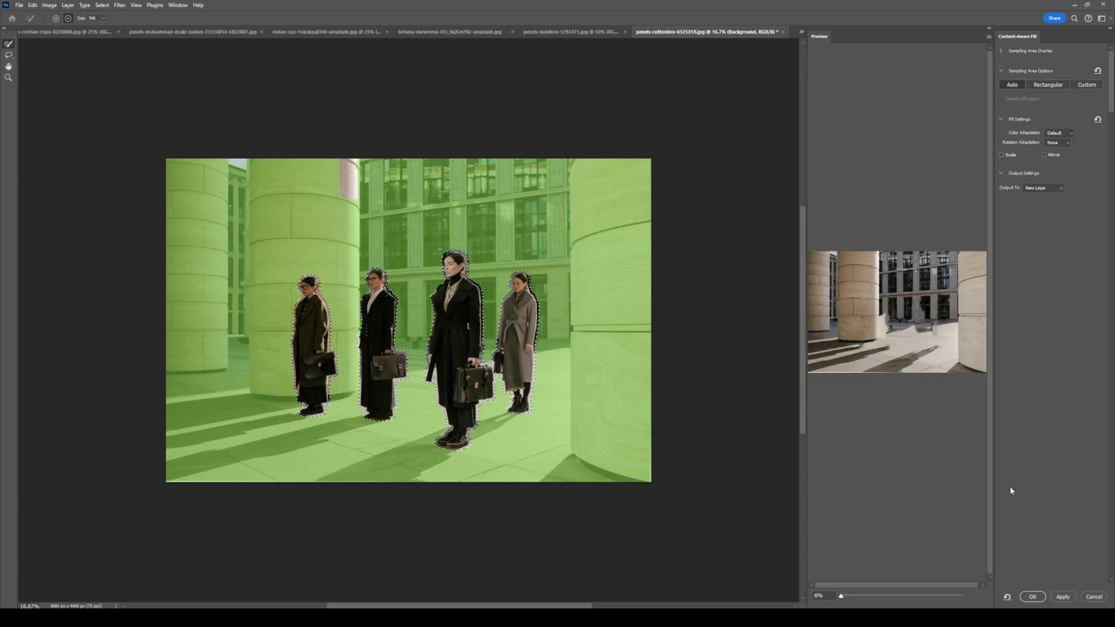
{"action": "left_click", "coordinate": [1037, 598]}
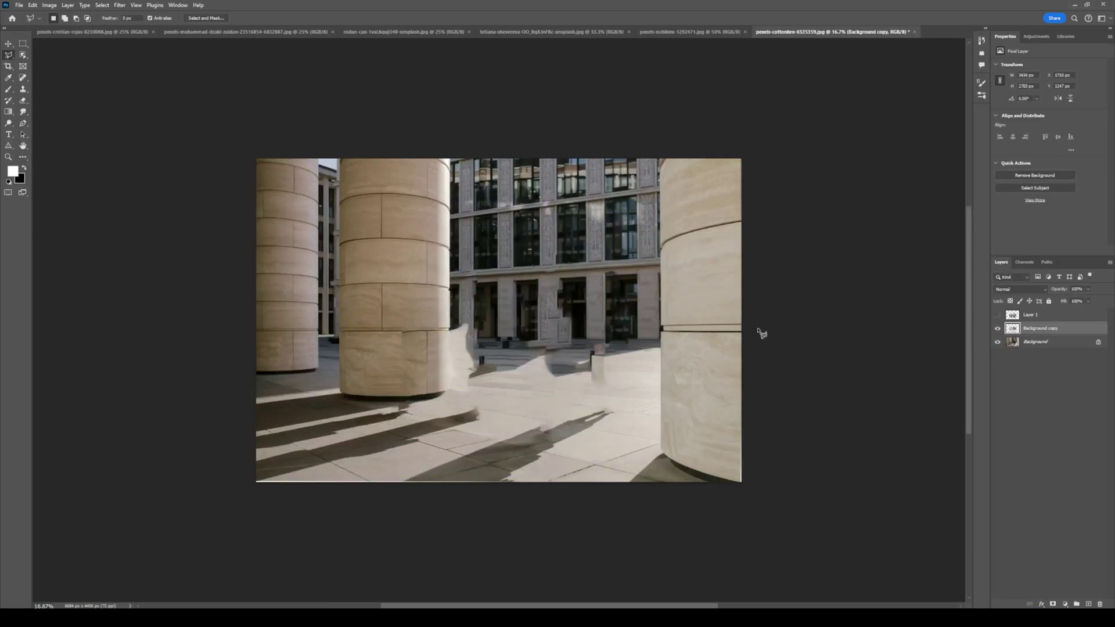
Show the women's cut-out layer and merge the Background copy fill layer into the Background
{"action": "left_click", "coordinate": [998, 316]}
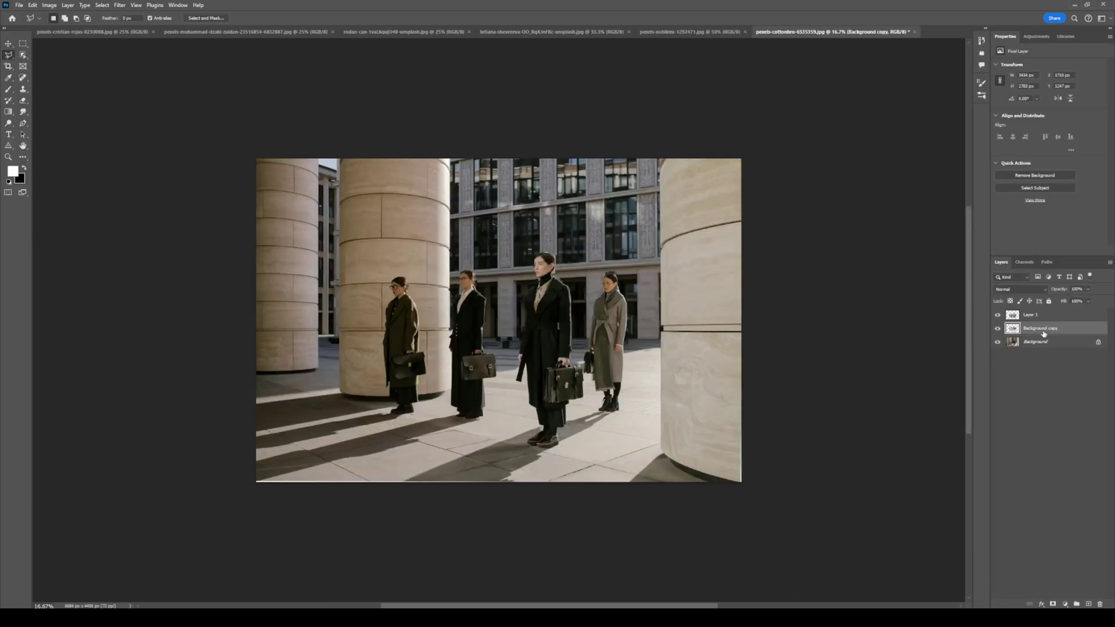
{"action": "key", "text": "Delete"}
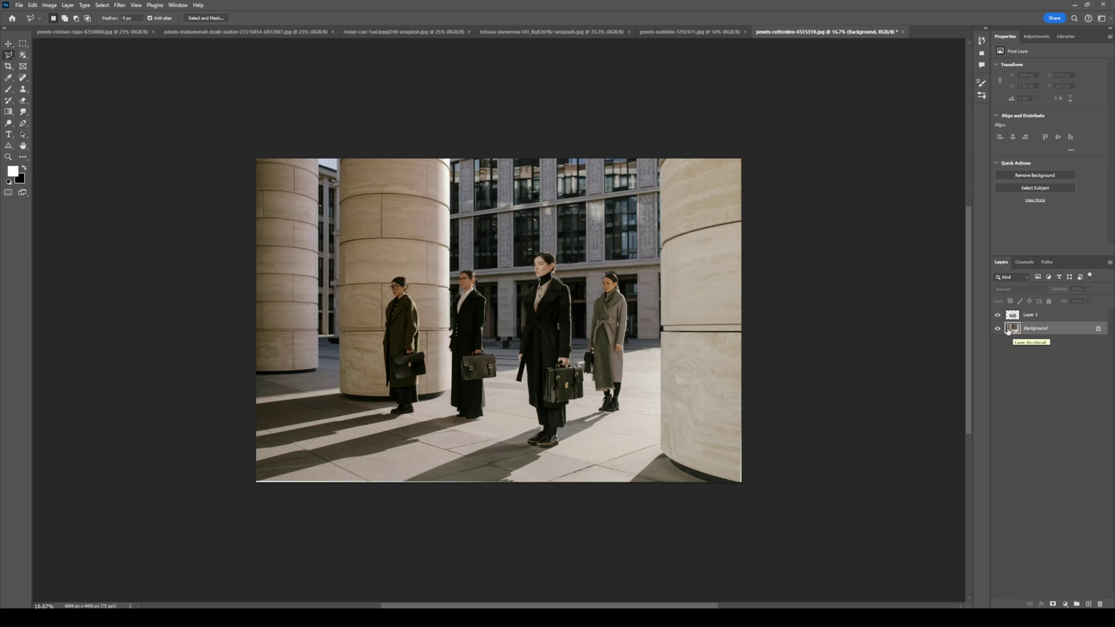
Select the rightmost woman on Layer 1 and separate her onto her own layer
{"action": "left_click", "coordinate": [1019, 315]}
{"action": "key", "text": "ctrl+plus"}
{"action": "key", "text": "ctrl+plus"}
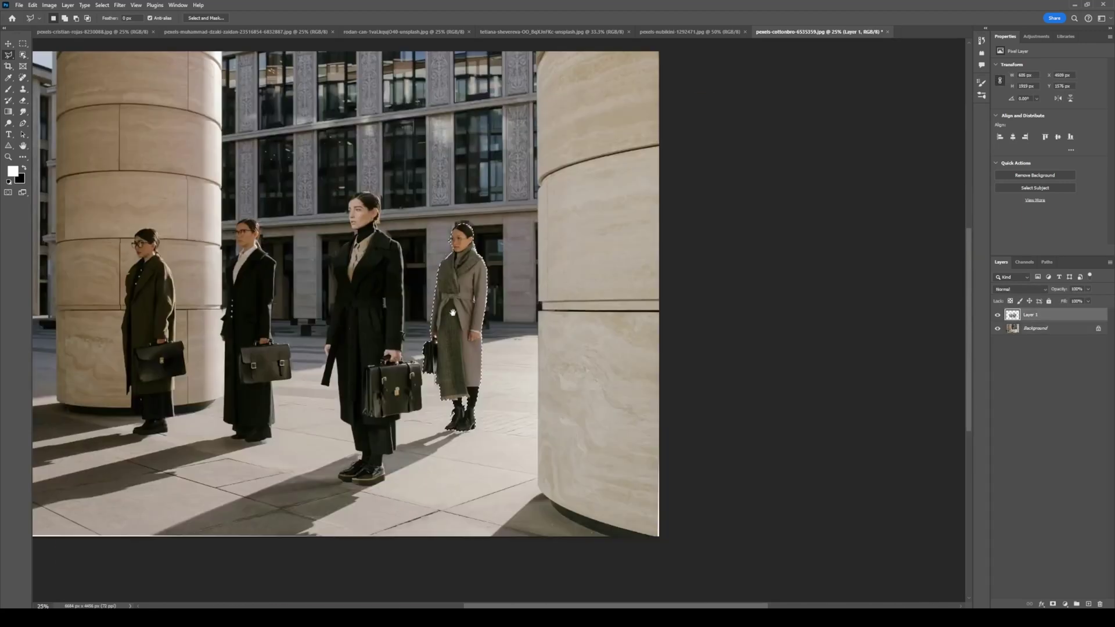
{"action": "key", "text": "ctrl+j"}
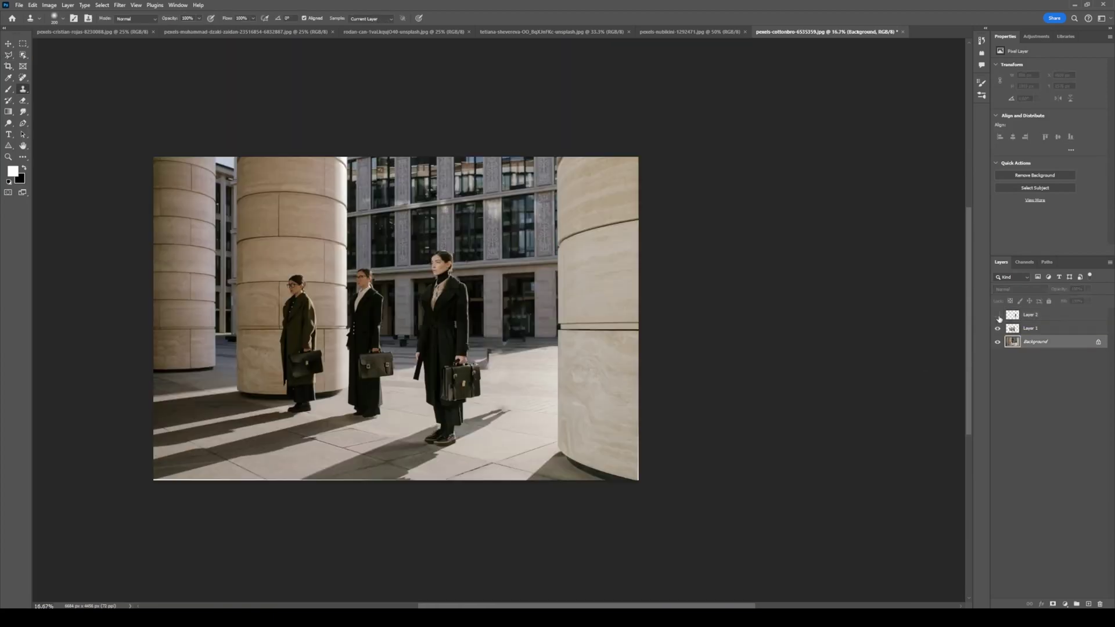
Load Layer 1's outline, exclude the two women at its left, and cut the front woman onto a new layer
{"action": "left_click", "coordinate": [998, 316]}
{"action": "left_click", "coordinate": [1012, 329], "text": "ctrl"}
{"action": "key", "text": "m"}
{"action": "left_click_drag", "start_coordinate": [245, 231], "coordinate": [400, 444]}
{"action": "left_click", "coordinate": [1031, 329]}
{"action": "key", "text": "ctrl+shift+j"}
Load Layer 1's outline, exclude the leftmost woman, and cut the remaining woman onto a new layer
{"action": "left_click", "coordinate": [1028, 344]}
{"action": "left_click", "coordinate": [1011, 342], "text": "ctrl"}
{"action": "left_click_drag", "start_coordinate": [257, 270], "coordinate": [333, 444]}
{"action": "key", "text": "ctrl+shift+j"}
Show only Layer 2 with the woman in the grey coat and save it as a PNG with large file size
{"action": "left_click", "coordinate": [998, 372]}
{"action": "left_click", "coordinate": [998, 373]}
{"action": "left_click", "coordinate": [998, 316], "text": "alt"}
{"action": "left_click", "coordinate": [998, 317], "text": "alt"}
{"action": "left_click", "coordinate": [998, 314], "text": "alt"}
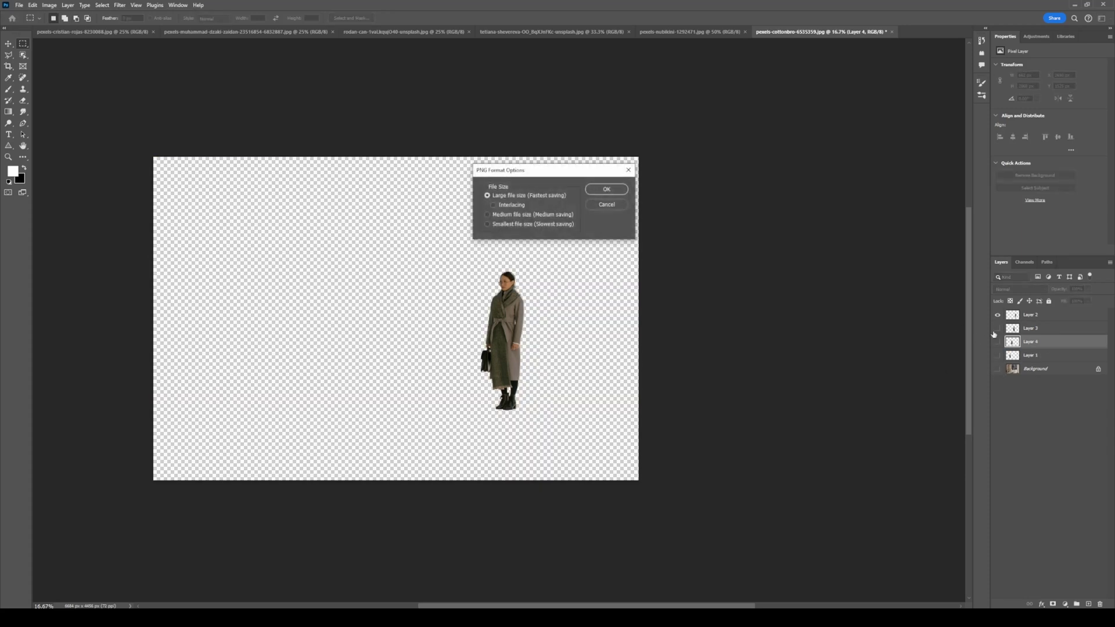
{"action": "left_click", "coordinate": [617, 187]}
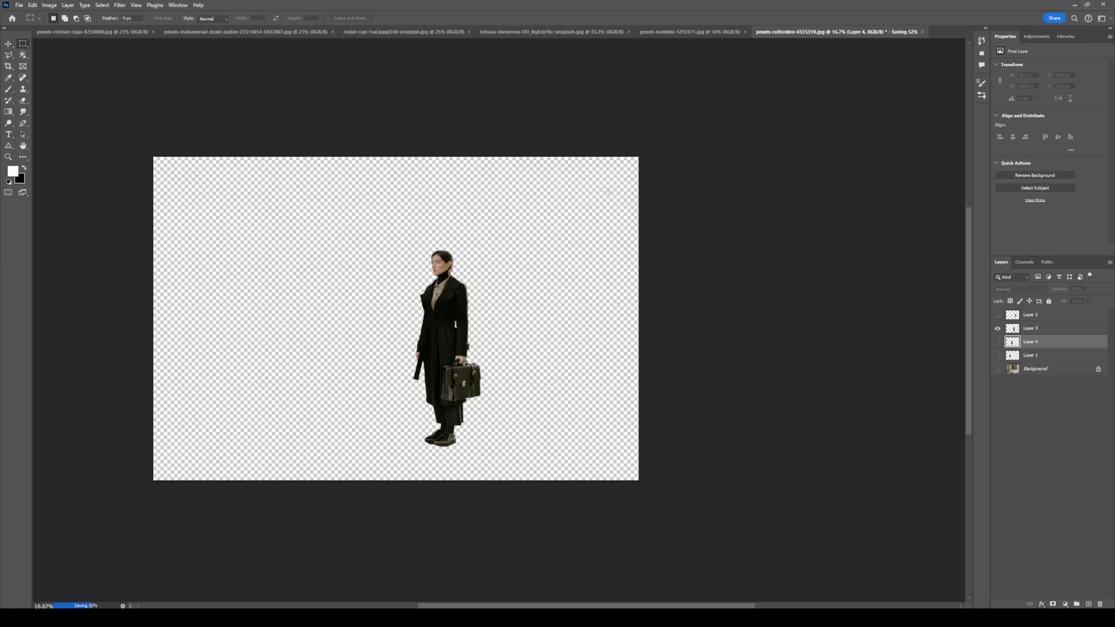
Hide Layer 3, show only Layer 4, and save that woman as a PNG with large file size
{"action": "left_click", "coordinate": [997, 343]}
{"action": "left_click", "coordinate": [998, 328]}
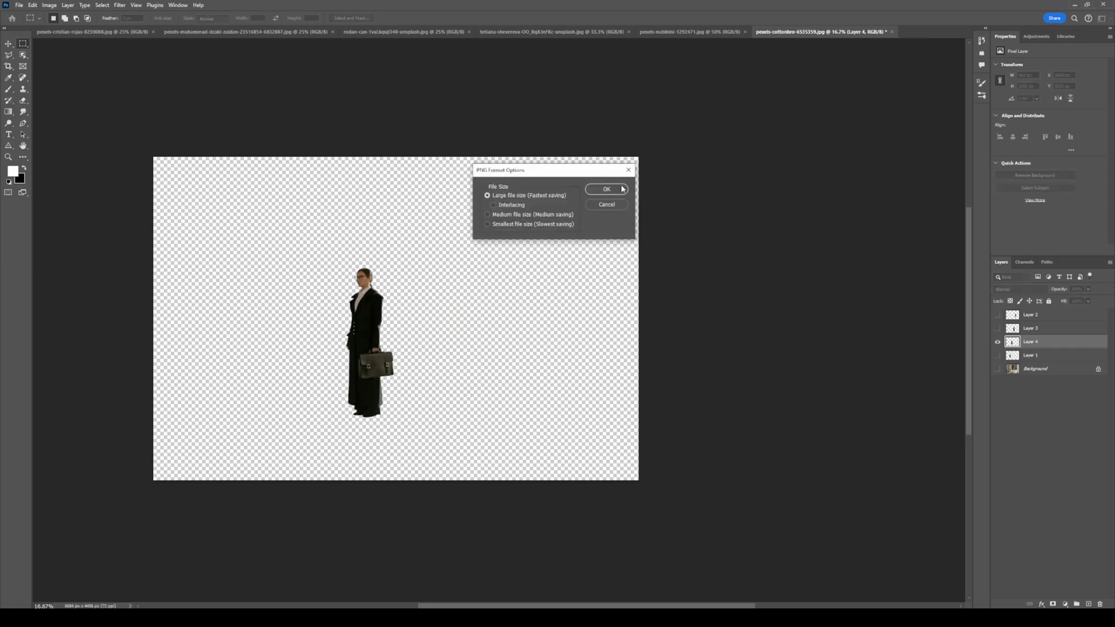
{"action": "left_click", "coordinate": [619, 189]}
Save the leftmost woman on Layer 1 alone as a PNG, and show only the Background layer
{"action": "left_click", "coordinate": [998, 355]}
{"action": "left_click", "coordinate": [998, 355], "text": "alt"}
{"action": "key", "text": "Return"}
{"action": "left_click", "coordinate": [998, 369], "text": "alt"}
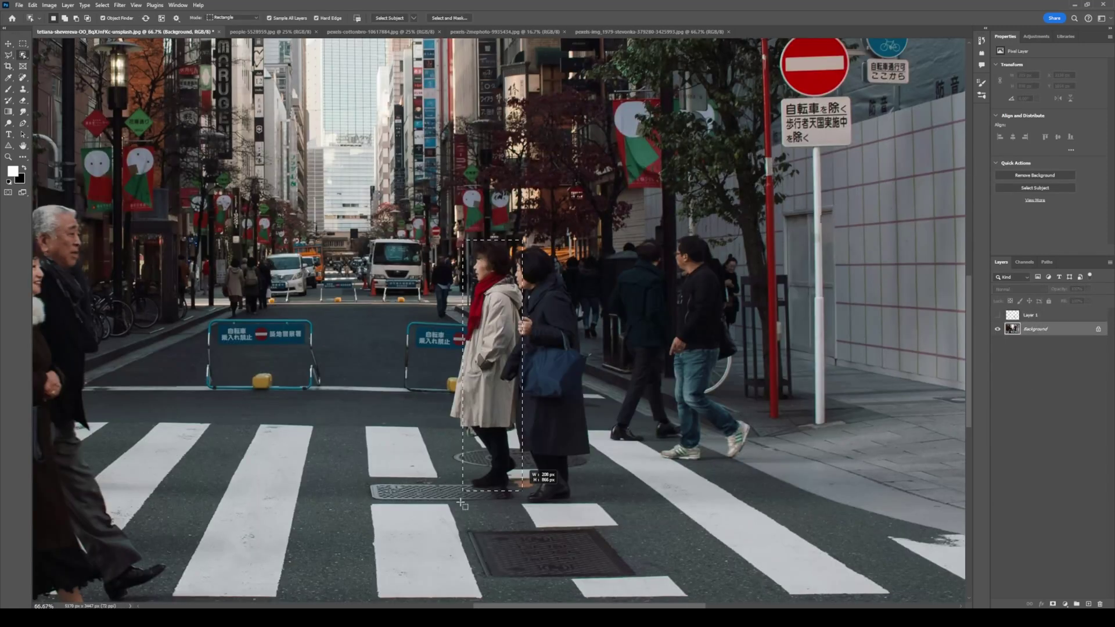
Isolate the pedestrians in the Japanese street crossing photo and save them as separate PNGs with large file size
{"action": "scroll", "coordinate": [597, 274], "scroll_direction": "up", "scroll_amount": 5}
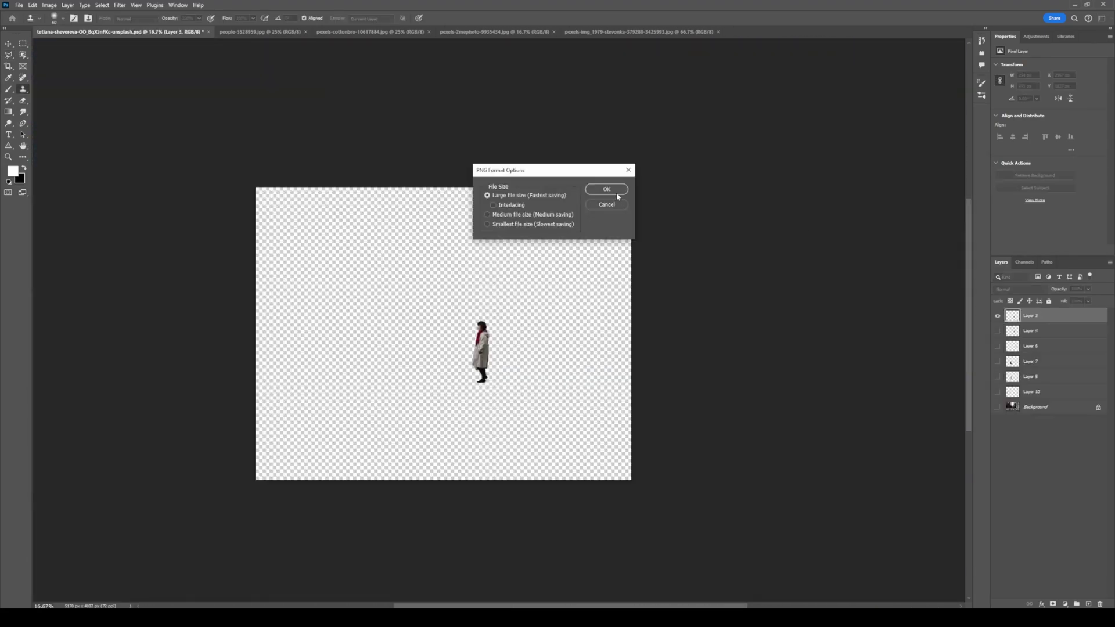
{"action": "key", "text": "Return"}
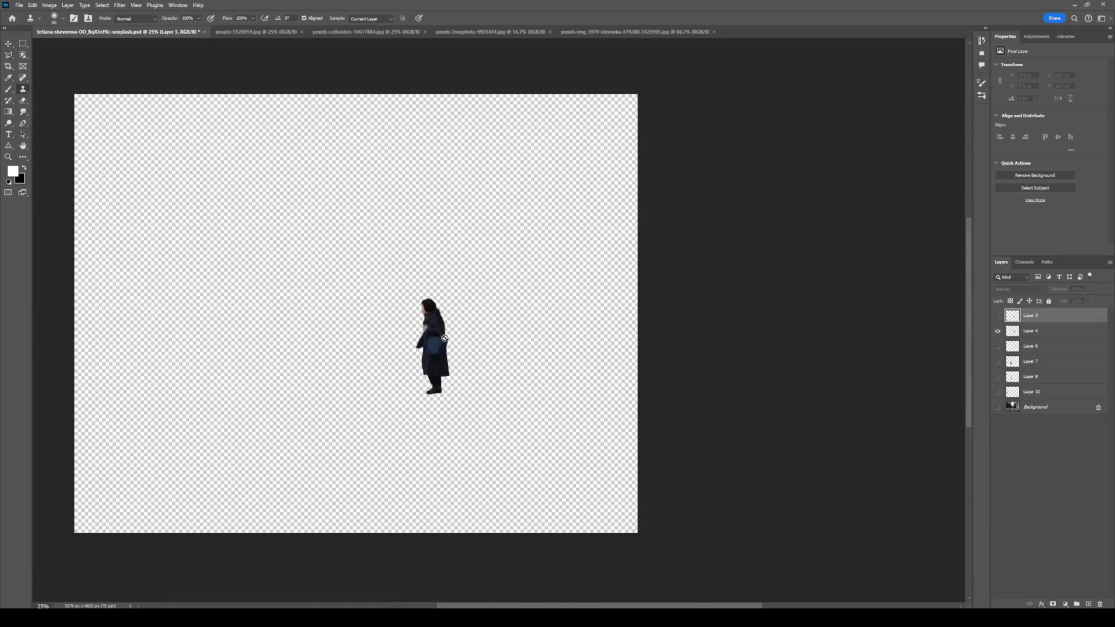
{"action": "left_click", "coordinate": [614, 189]}
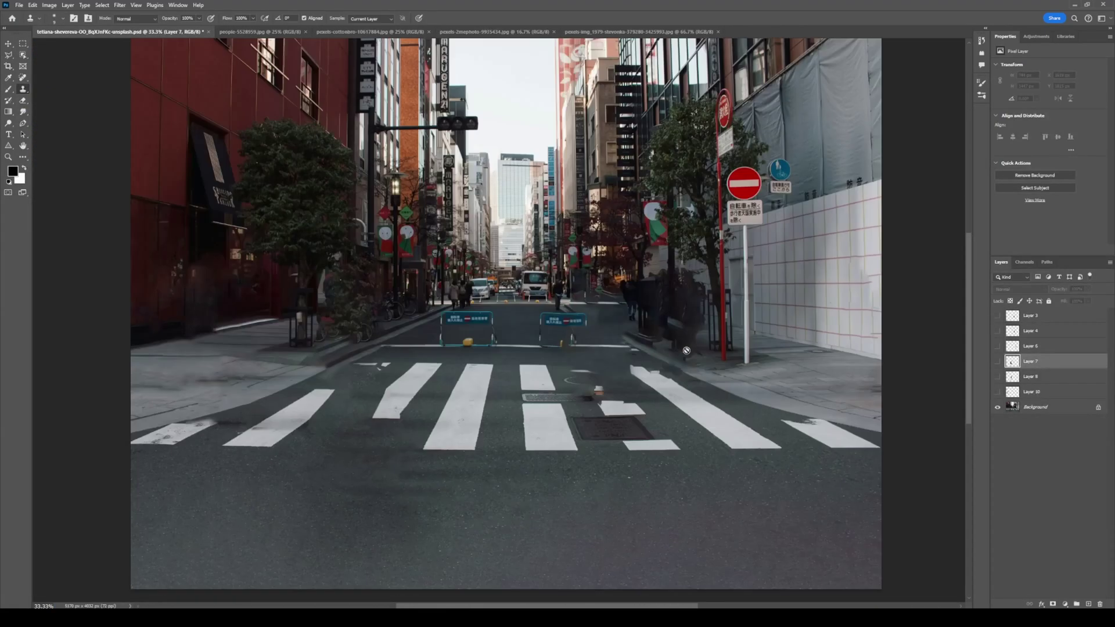
{"action": "key", "text": "Return"}
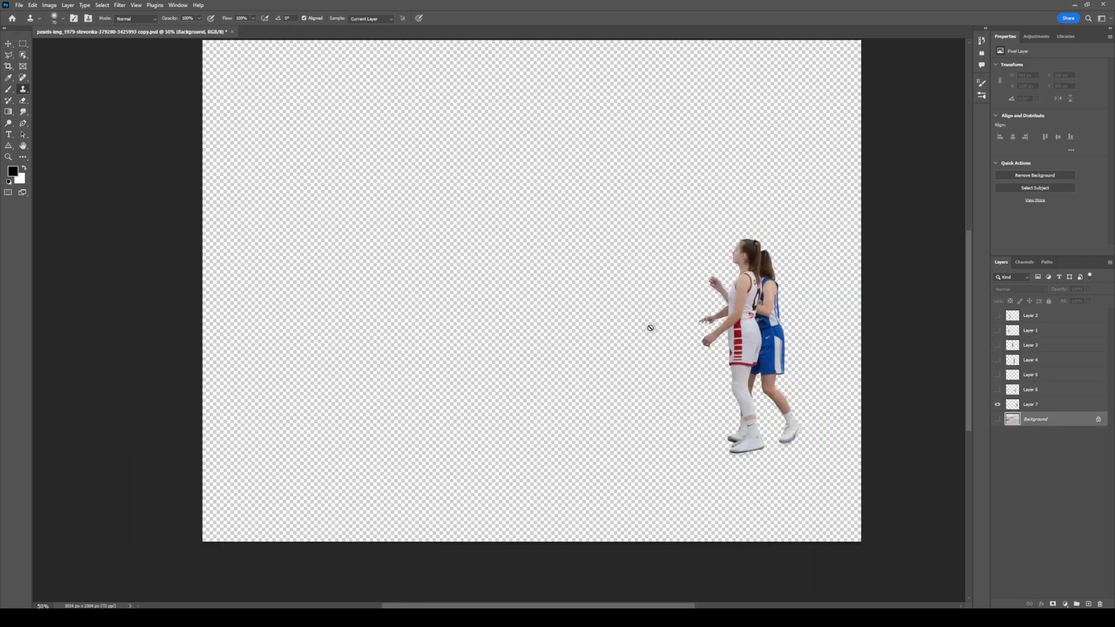
Save the isolated figures from the basketball photo as separate PNGs with large file size
{"action": "key", "text": "Return"}
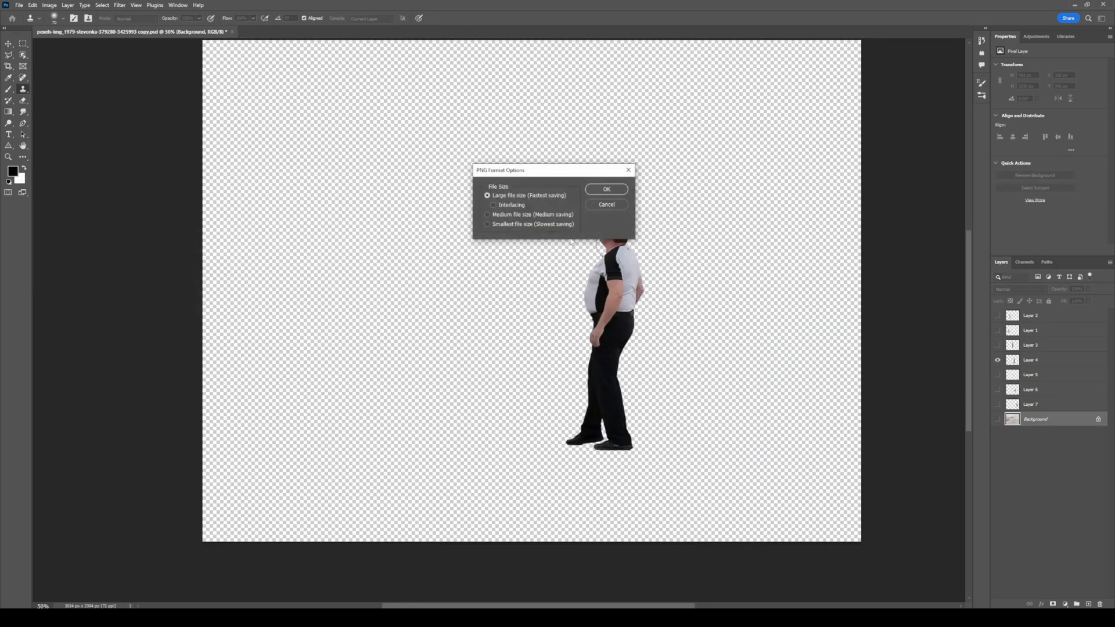
{"action": "key", "text": "Return"}
{"action": "key", "text": "Return"}
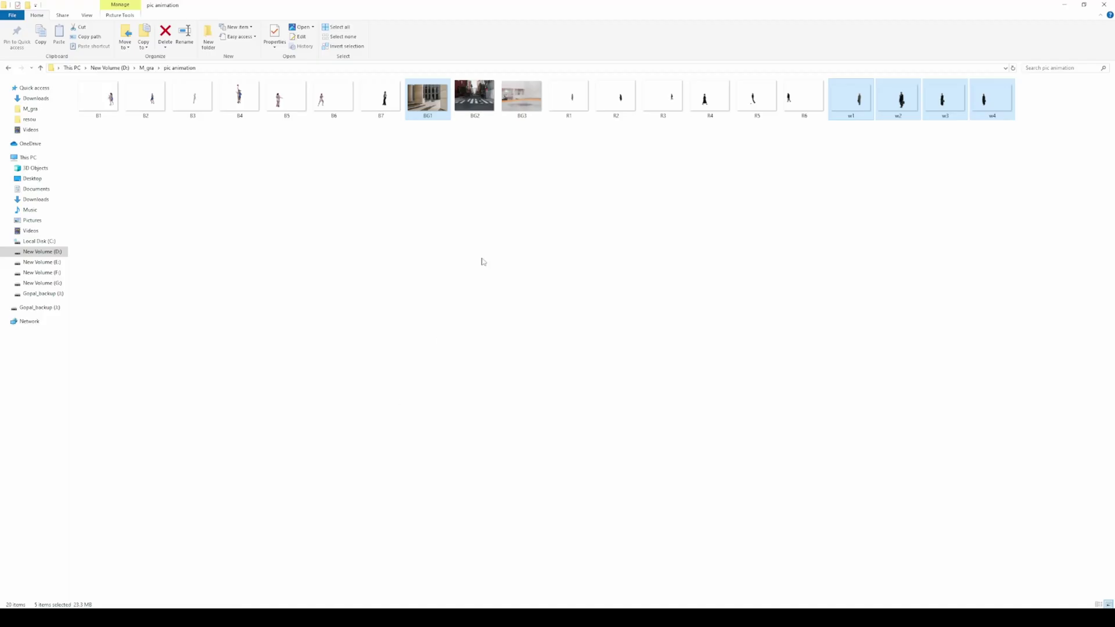
Import BG1 and w1 to w4 into DaVinci Resolve's media pool and place BG1.png on the timeline
{"action": "left_click_drag", "start_coordinate": [426, 99], "coordinate": [128, 169]}
{"action": "left_click_drag", "start_coordinate": [96, 76], "coordinate": [328, 493]}
Trim the BG1.png clip to two seconds and add Transform keyframes at the one-second mark
{"action": "left_click", "coordinate": [520, 339]}
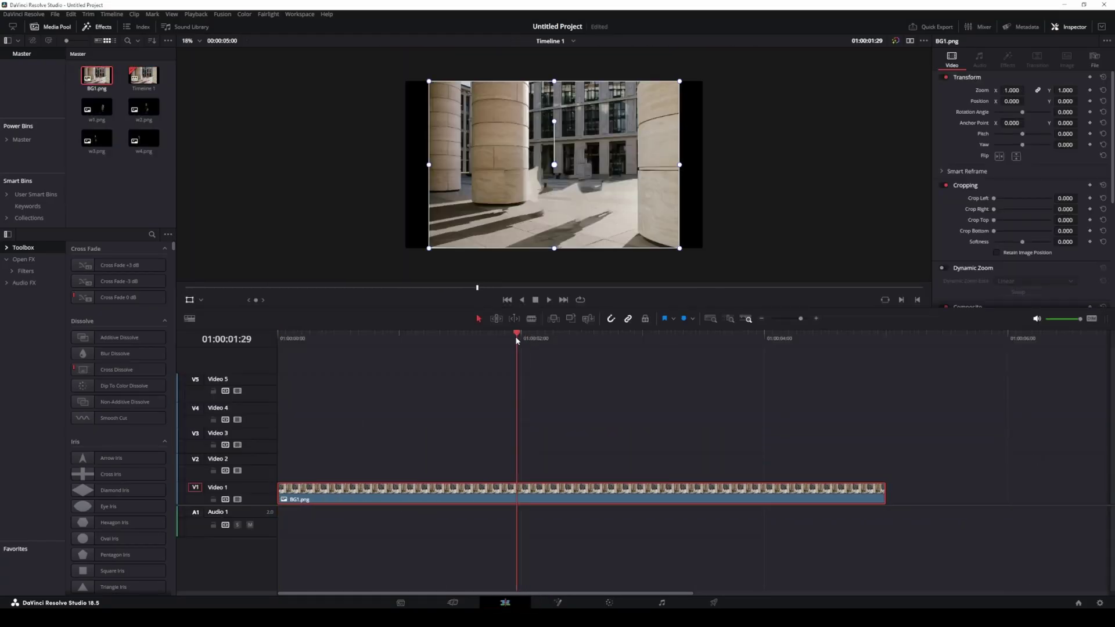
{"action": "left_click_drag", "start_coordinate": [884, 495], "coordinate": [520, 493]}
{"action": "key", "text": "shift+Left"}
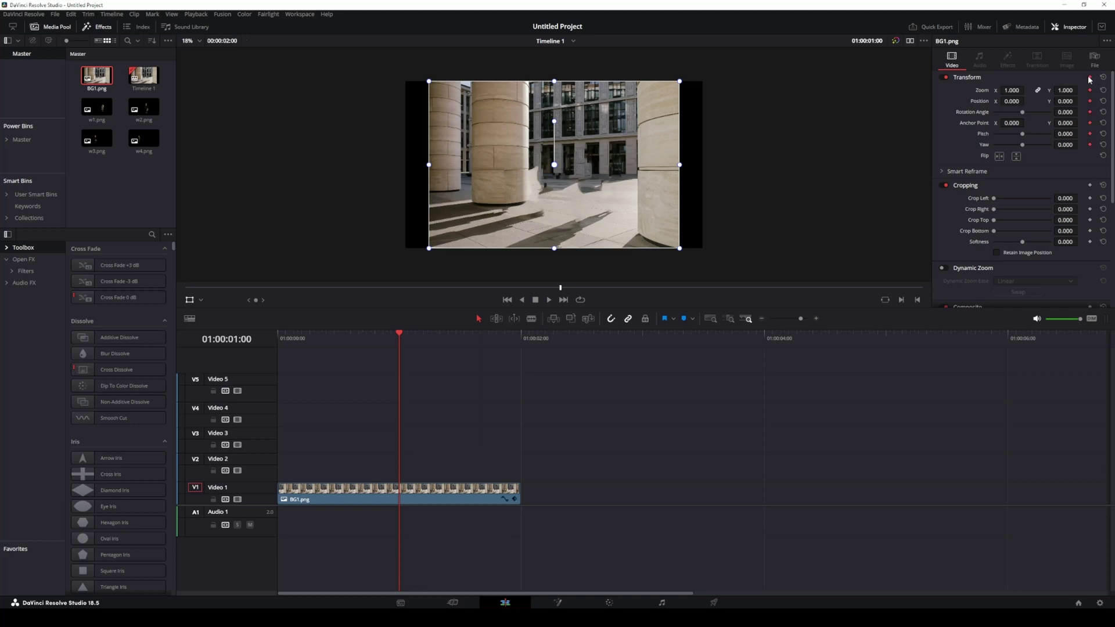
Turn and squeeze BG1.png at the one-second keyframe, setting Yaw to -0.607 and Zoom X to 0.259
{"action": "left_click_drag", "start_coordinate": [1024, 145], "coordinate": [992, 145]}
{"action": "left_click_drag", "start_coordinate": [1012, 91], "coordinate": [992, 91]}
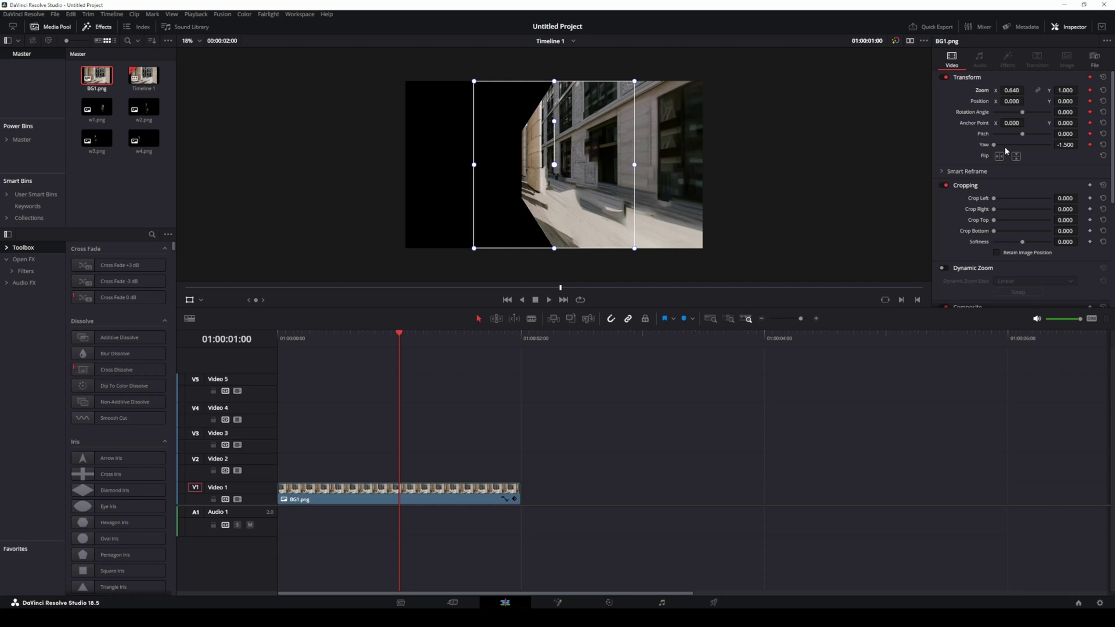
{"action": "left_click_drag", "start_coordinate": [634, 165], "coordinate": [586, 164]}
{"action": "left_click_drag", "start_coordinate": [994, 145], "coordinate": [1010, 148]}
{"action": "scroll", "coordinate": [590, 167], "scroll_direction": "up", "scroll_amount": 1}
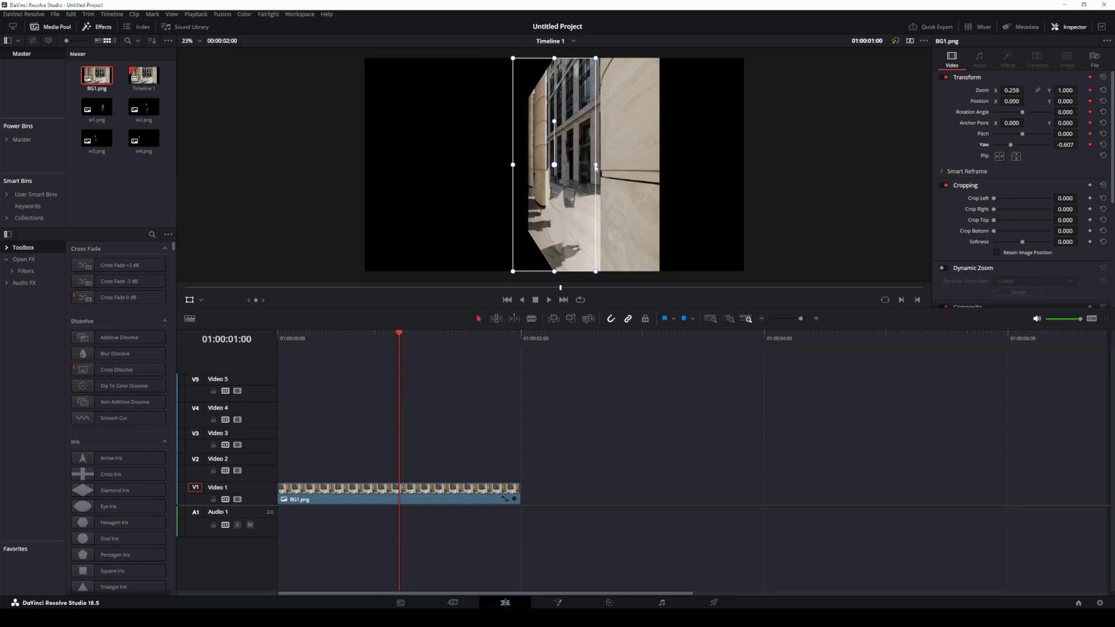
Narrow BG1.png to Zoom X 0.008 at one second, and at its start set Zoom to 1.200 by 1.090 with Yaw 0
{"action": "left_click_drag", "start_coordinate": [595, 167], "coordinate": [556, 170]}
{"action": "left_click", "coordinate": [513, 300]}
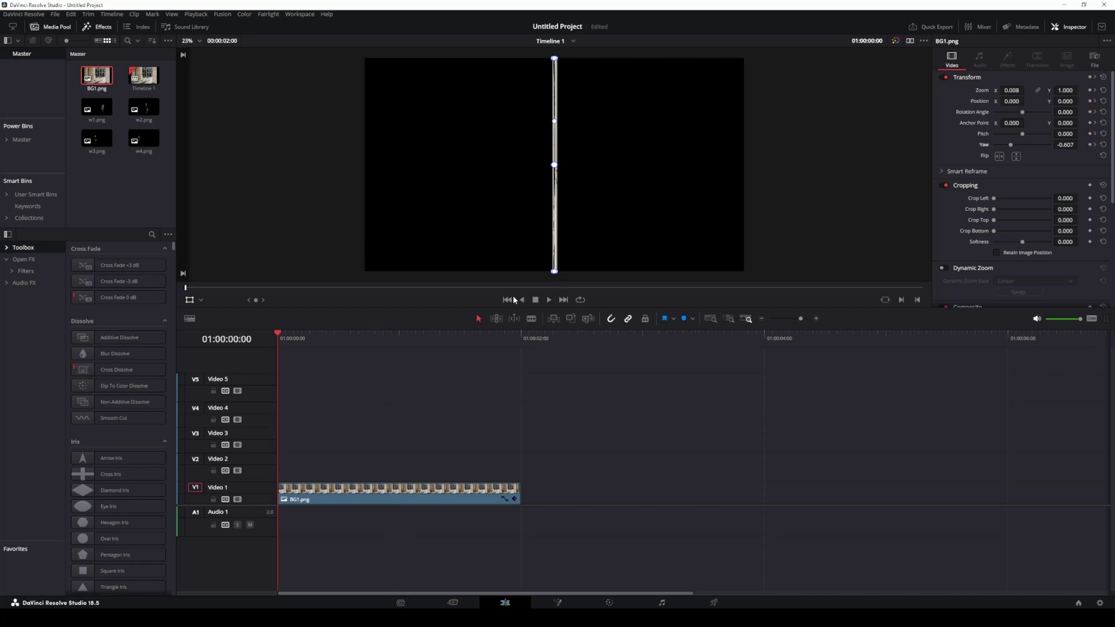
{"action": "double_click", "coordinate": [986, 91]}
{"action": "double_click", "coordinate": [986, 147]}
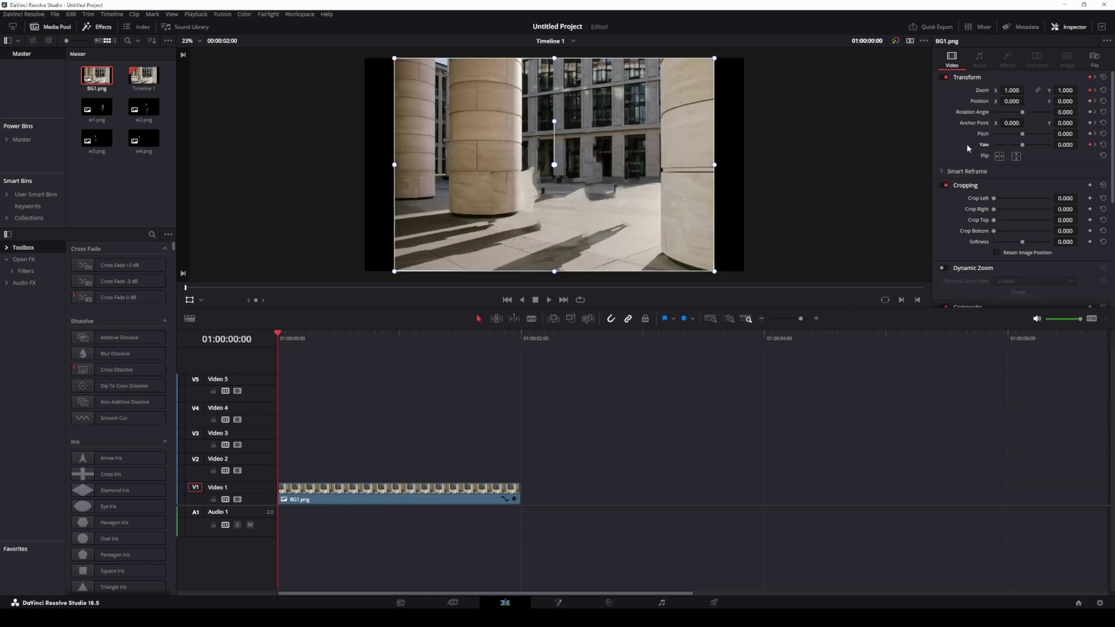
{"action": "left_click_drag", "start_coordinate": [1012, 90], "coordinate": [1069, 90]}
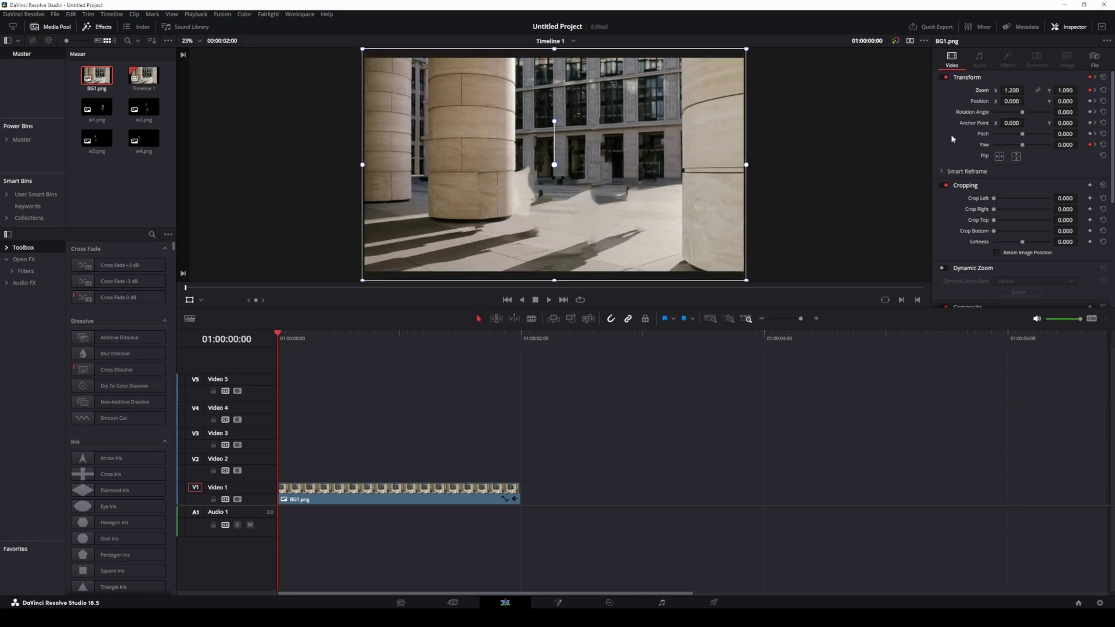
{"action": "key", "text": "space"}
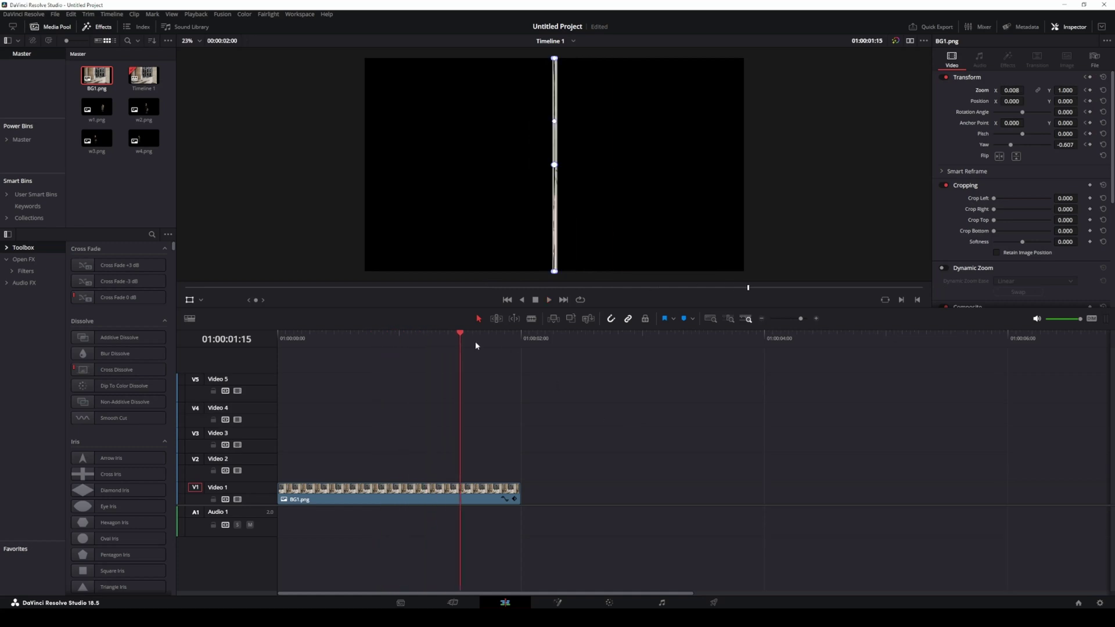
Split the BG1.png clip at one second and show the Transform keyframe tracks of both halves
{"action": "left_click", "coordinate": [515, 499]}
{"action": "left_click_drag", "start_coordinate": [522, 340], "coordinate": [400, 360]}
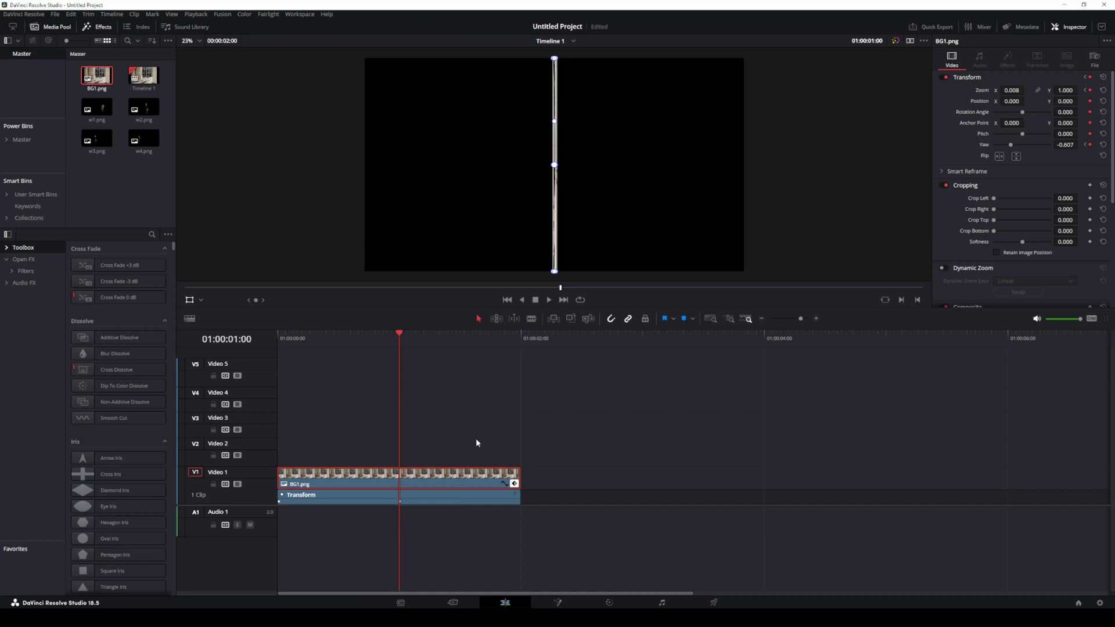
{"action": "key", "text": "ctrl+b"}
{"action": "left_click", "coordinate": [462, 486]}
{"action": "key", "text": "ctrl+s"}
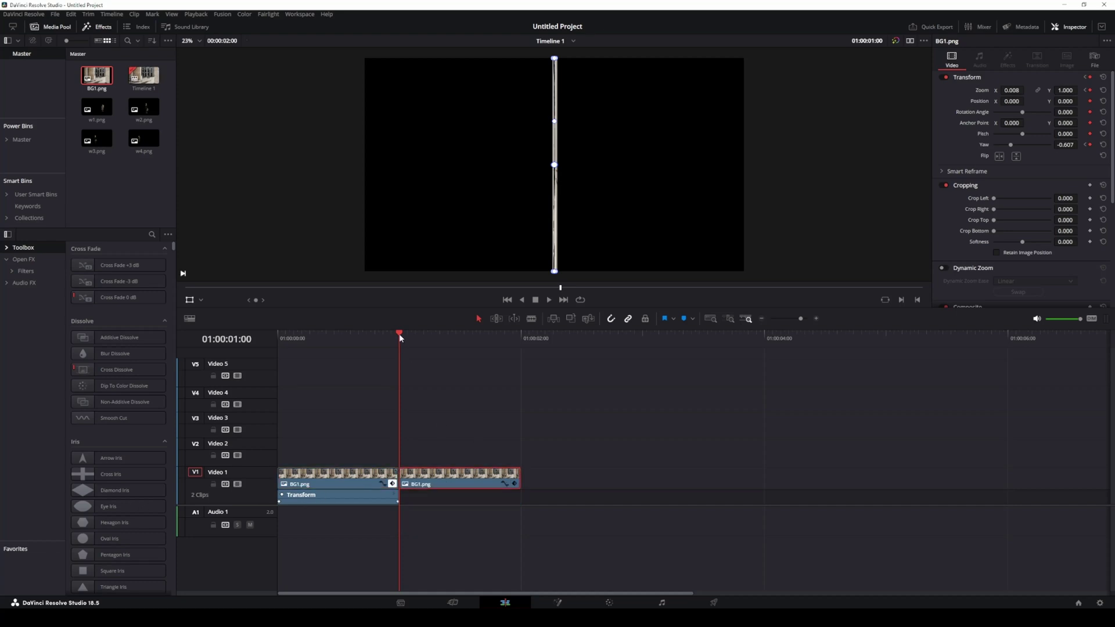
{"action": "left_click", "coordinate": [515, 484]}
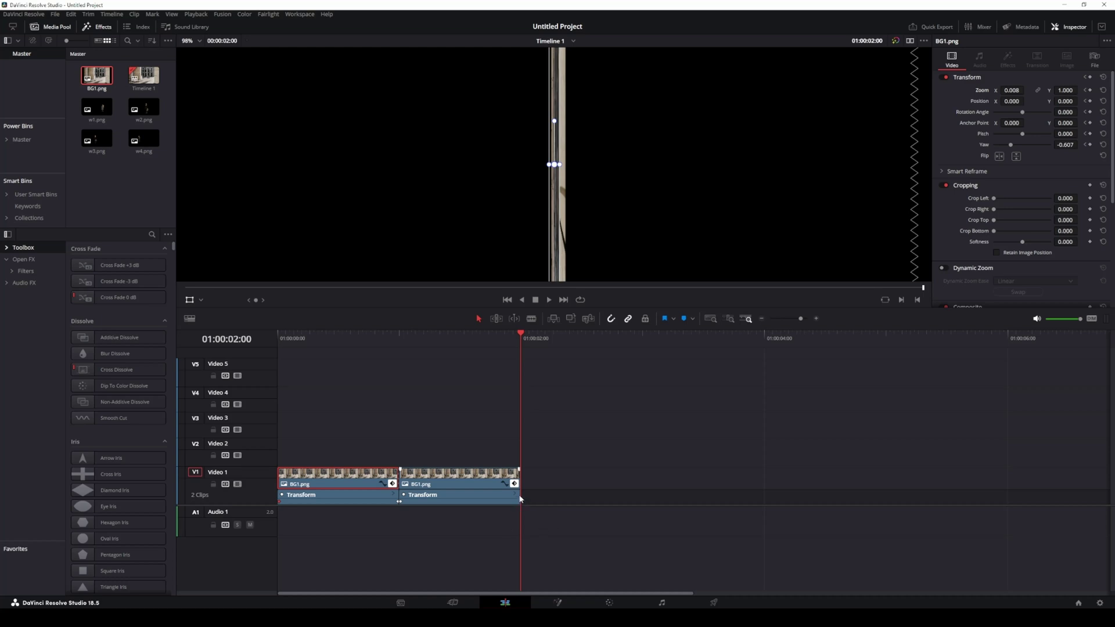
Repeat the full-frame Transform keyframe at the end of the second BG1.png clip and set its Zoom X to 0.006 at one second
{"action": "left_click", "coordinate": [511, 336]}
{"action": "key", "text": "Right"}
{"action": "key", "text": "Right"}
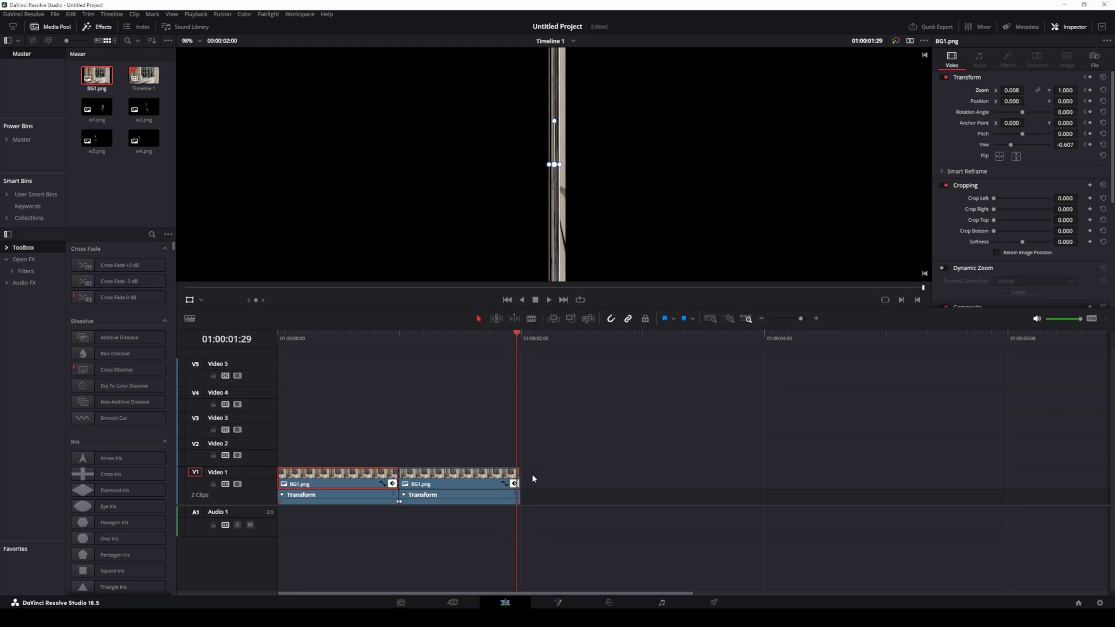
{"action": "left_click", "coordinate": [494, 481]}
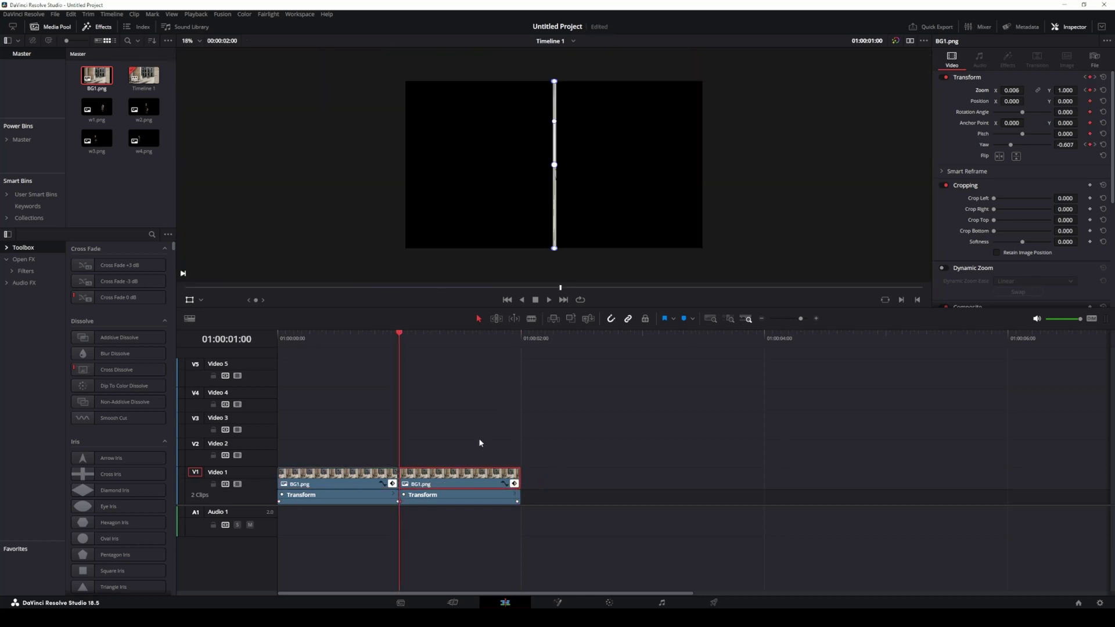
Set the second BG1.png clip's Yaw to 0.812 at one second, and hide both keyframe tracks after previewing the turn
{"action": "scroll", "coordinate": [505, 414], "scroll_direction": "up", "scroll_amount": 3}
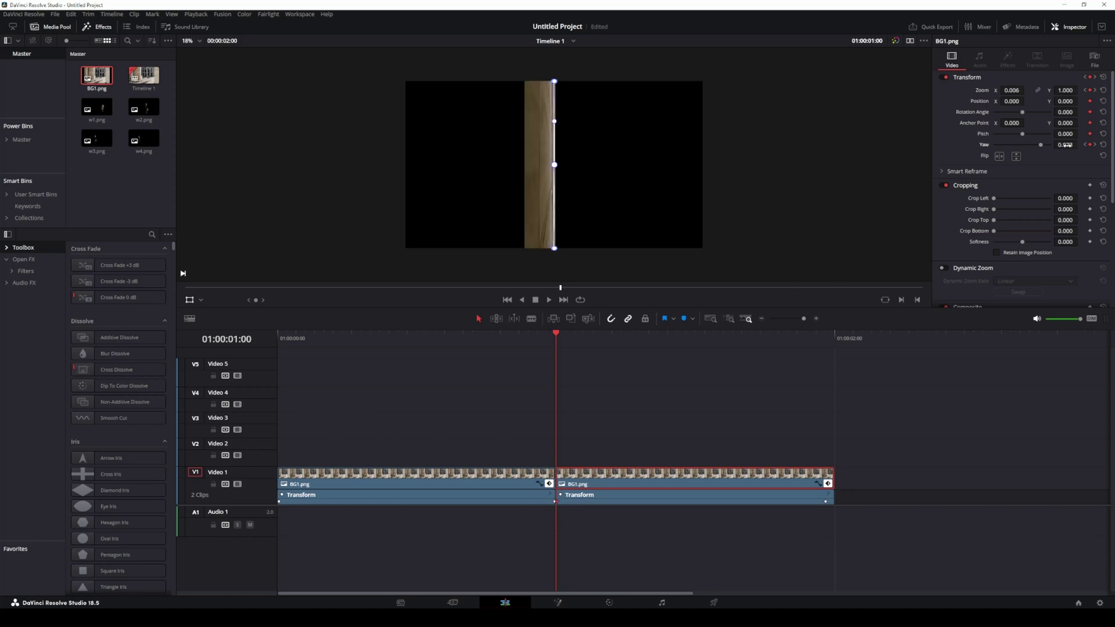
{"action": "left_click_drag", "start_coordinate": [1066, 145], "coordinate": [1039, 145]}
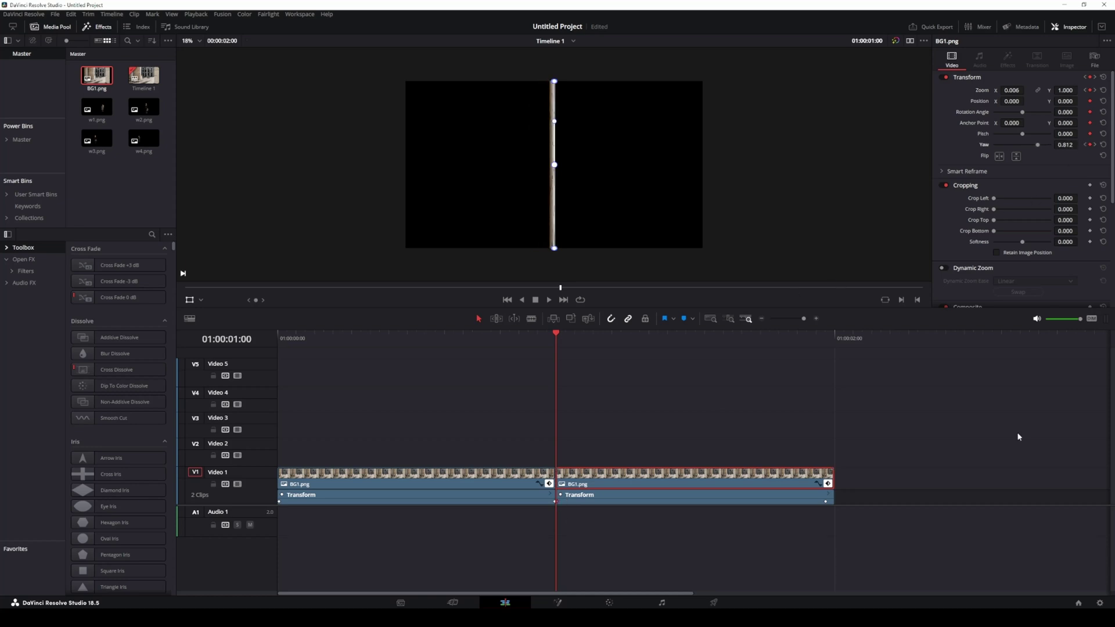
{"action": "key", "text": "space"}
{"action": "key", "text": "space"}
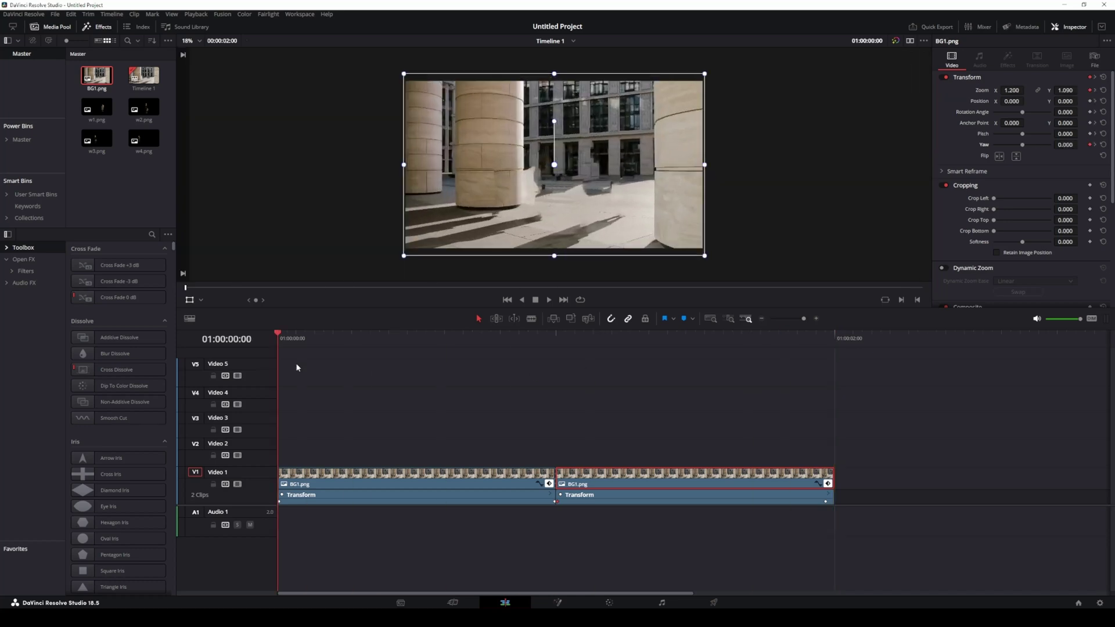
{"action": "key", "text": "Home"}
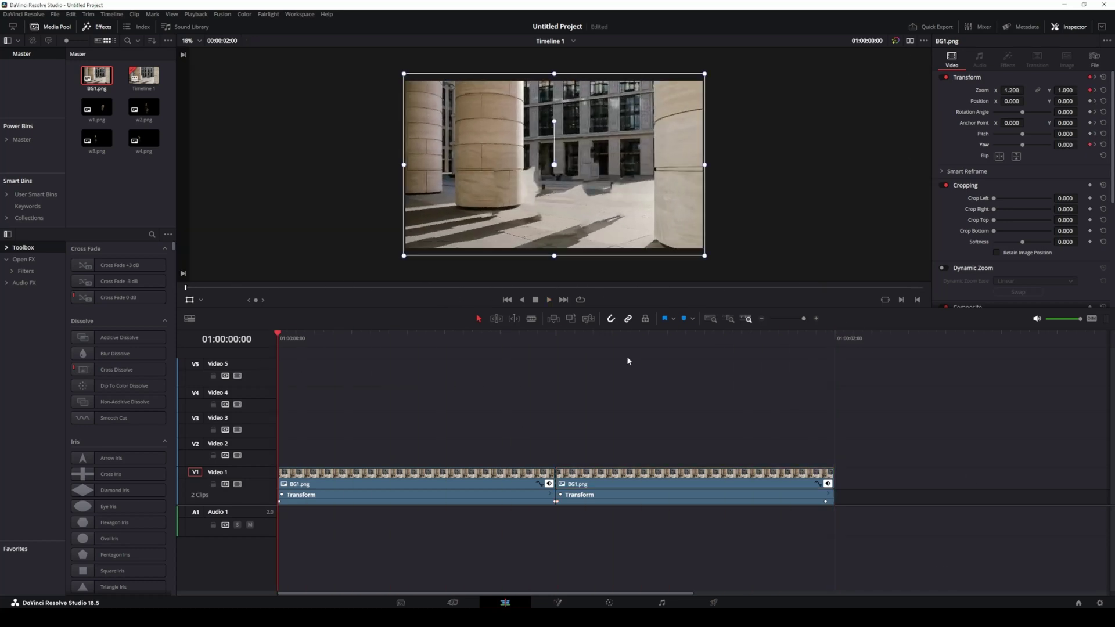
{"action": "left_click", "coordinate": [827, 484]}
{"action": "left_click", "coordinate": [549, 484]}
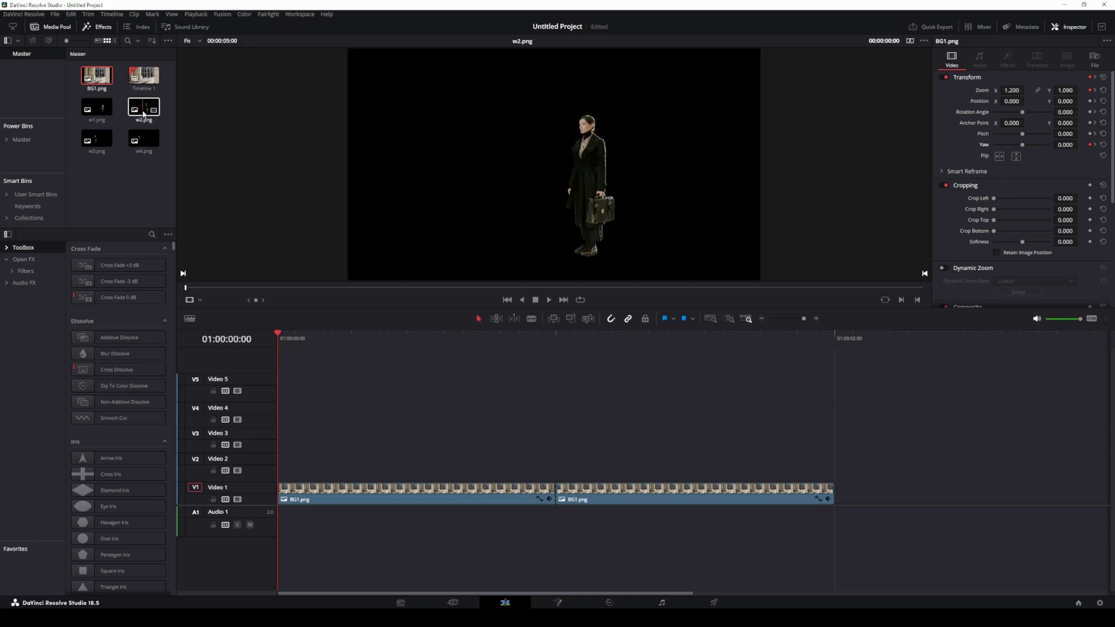
Stack w1.png, w3.png, w4.png and w2.png on Video 2 to Video 5 above the background, each trimmed to two seconds
{"action": "left_click_drag", "start_coordinate": [97, 108], "coordinate": [309, 469]}
{"action": "left_click_drag", "start_coordinate": [371, 472], "coordinate": [343, 484]}
{"action": "scroll", "coordinate": [343, 485], "scroll_direction": "down", "scroll_amount": 5}
{"action": "left_click_drag", "start_coordinate": [805, 462], "coordinate": [491, 469]}
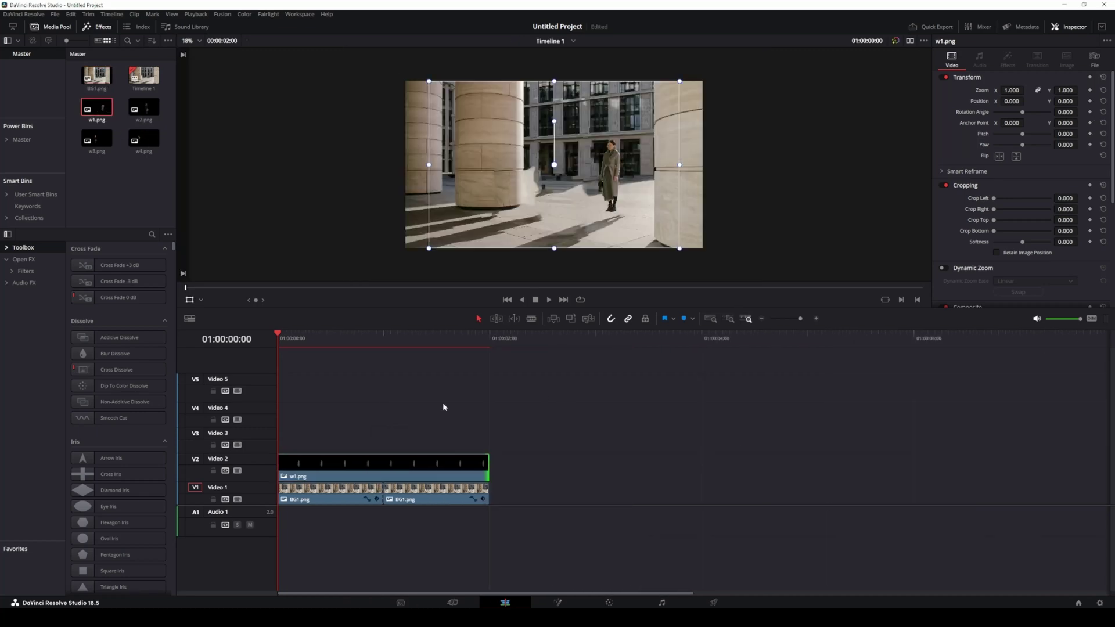
{"action": "left_click_drag", "start_coordinate": [96, 139], "coordinate": [304, 441]}
{"action": "left_click_drag", "start_coordinate": [803, 444], "coordinate": [491, 444]}
{"action": "left_click_drag", "start_coordinate": [143, 139], "coordinate": [304, 413]}
{"action": "left_click_drag", "start_coordinate": [807, 421], "coordinate": [491, 422]}
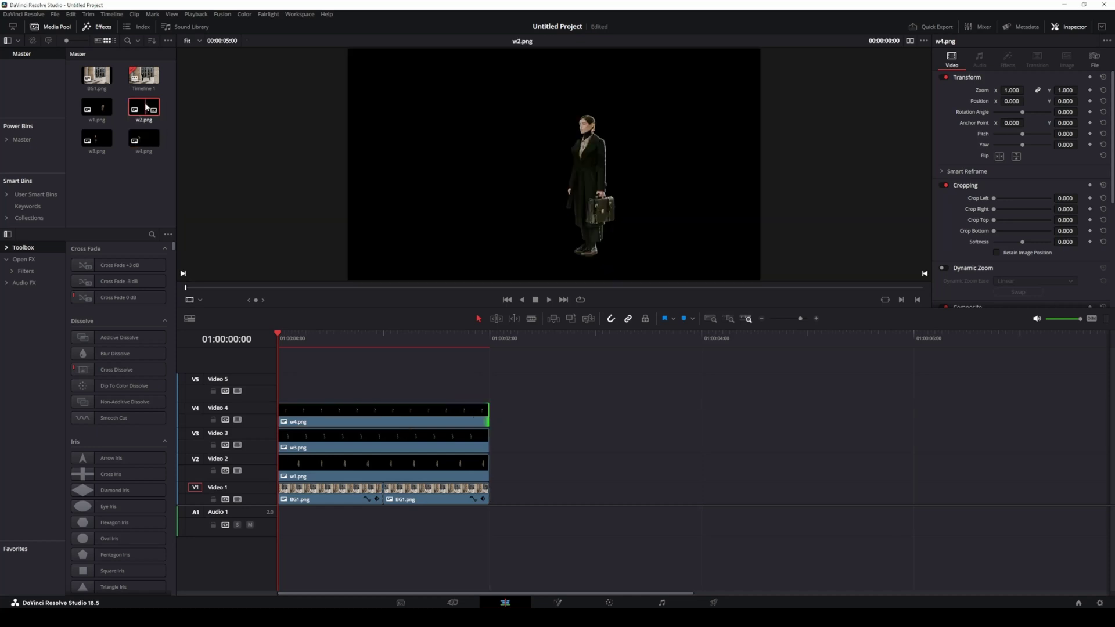
{"action": "left_click_drag", "start_coordinate": [143, 107], "coordinate": [305, 386]}
{"action": "left_click_drag", "start_coordinate": [807, 396], "coordinate": [491, 396]}
Set Zoom to 1.060 for w2.png, 1.080 for w4.png and w3.png, and 1.110 for w1.png, with Transform keyframes at the start
{"action": "left_click", "coordinate": [403, 386]}
{"action": "left_click_drag", "start_coordinate": [1011, 91], "coordinate": [1024, 91]}
{"action": "left_click", "coordinate": [401, 415]}
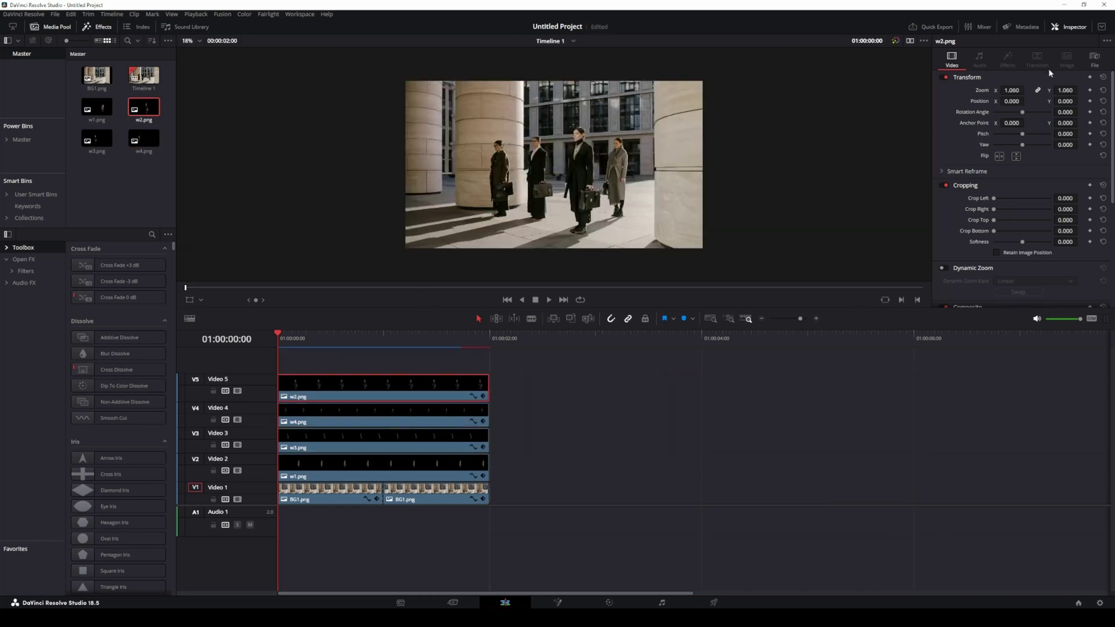
{"action": "key", "text": "alt+Down"}
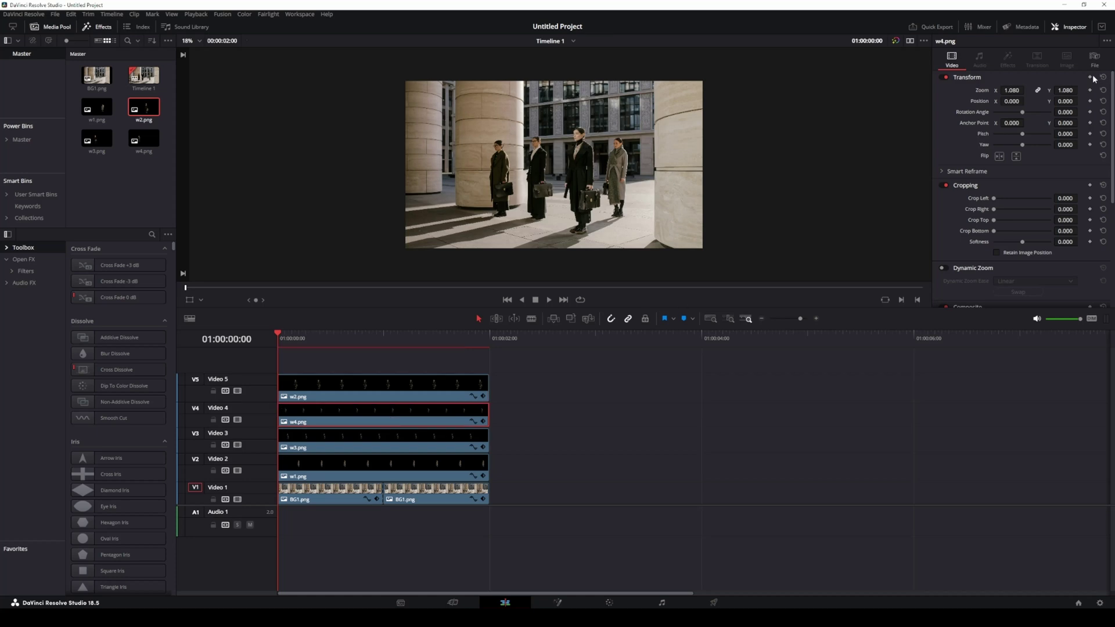
{"action": "key", "text": "alt+Down"}
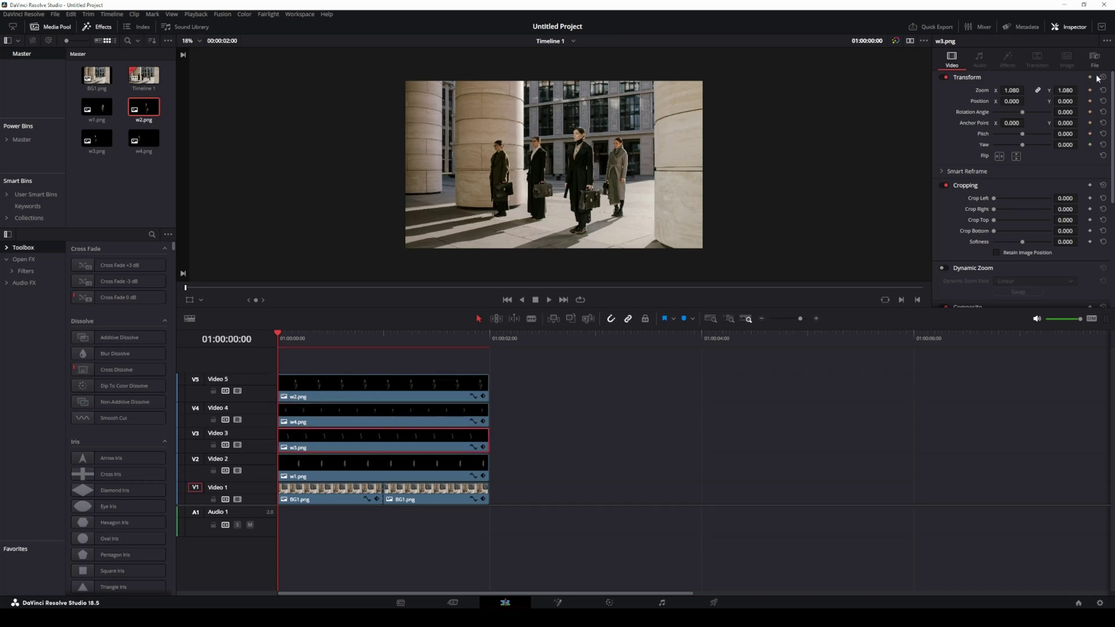
{"action": "key", "text": "alt+Down"}
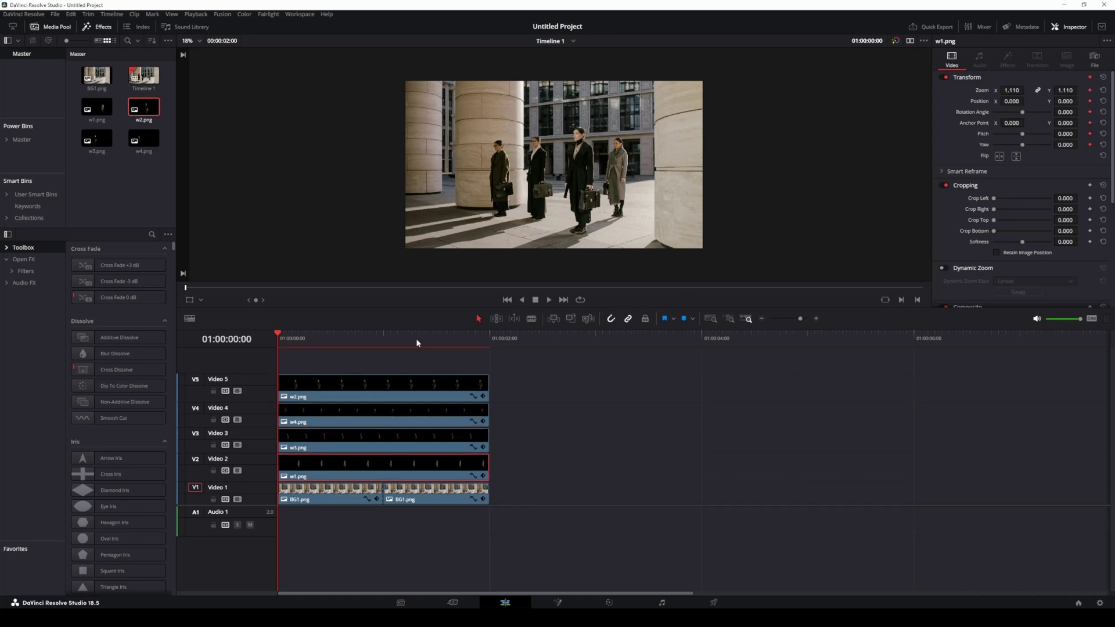
At one second, set Position X to -843 for w1.png and 139 for w3.png, and shift w4.png toward the other figures
{"action": "key", "text": "shift+Right"}
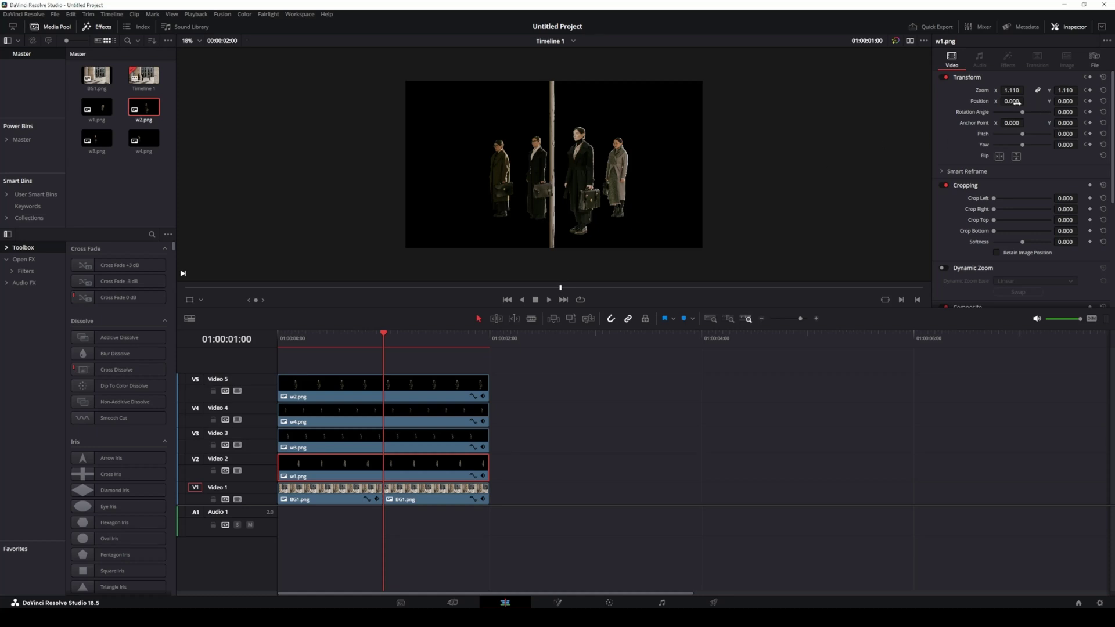
{"action": "left_click_drag", "start_coordinate": [1011, 101], "coordinate": [999, 101]}
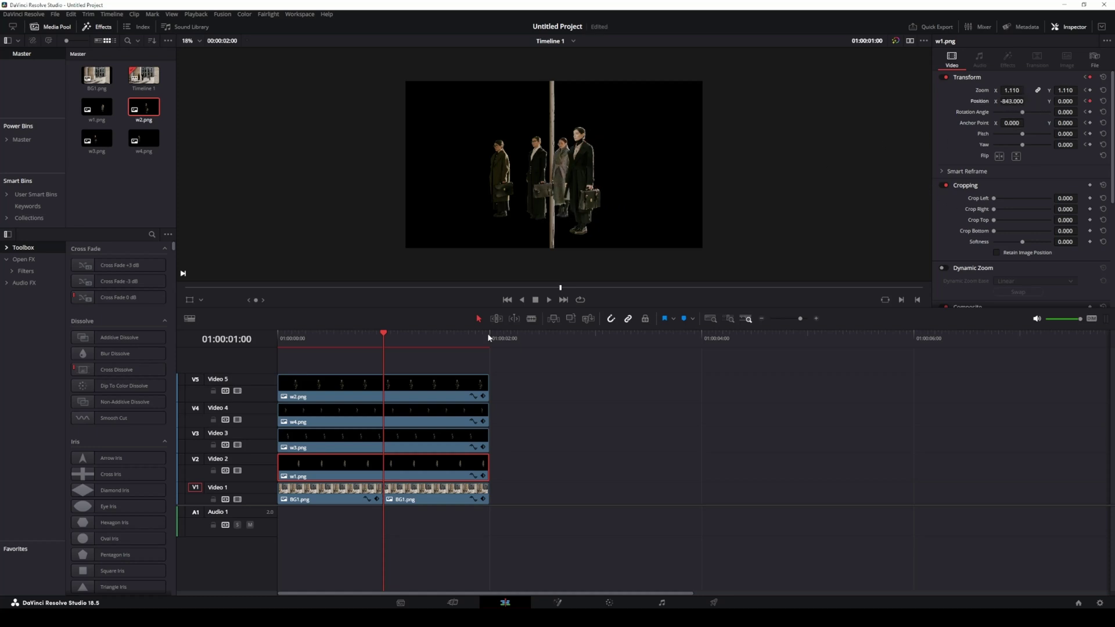
{"action": "left_click_drag", "start_coordinate": [1012, 101], "coordinate": [1026, 101]}
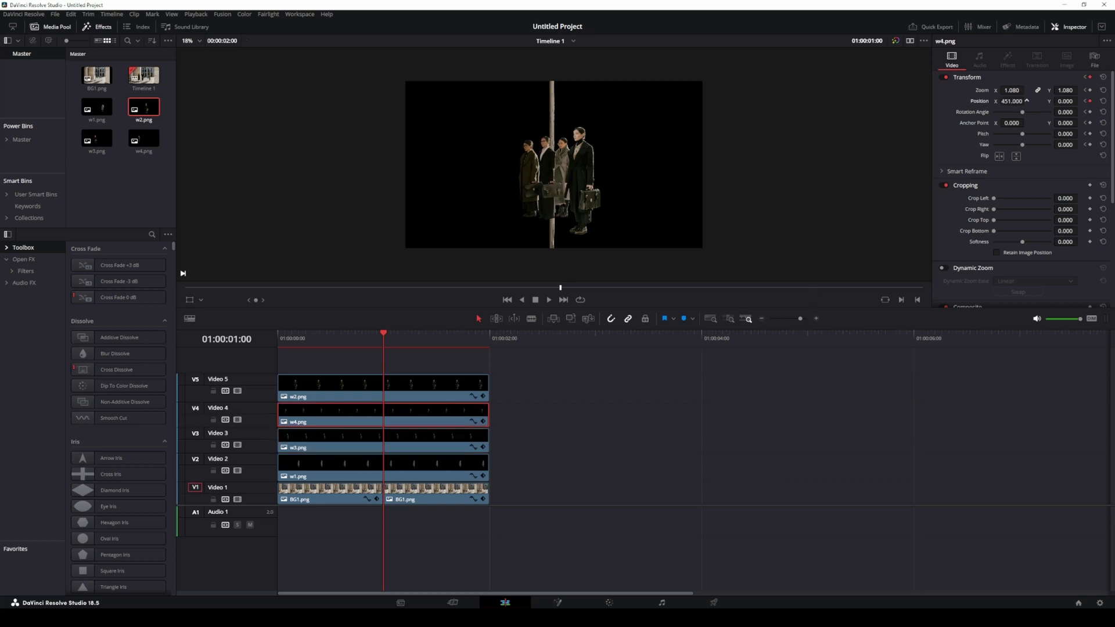
Swap the w4.png and w3.png clips so that w4.png lies on Video 3 beneath w3.png on Video 4
{"action": "left_click_drag", "start_coordinate": [543, 355], "coordinate": [472, 410]}
{"action": "left_click_drag", "start_coordinate": [455, 421], "coordinate": [455, 396]}
{"action": "left_click_drag", "start_coordinate": [447, 444], "coordinate": [447, 419]}
{"action": "left_click_drag", "start_coordinate": [446, 394], "coordinate": [443, 442]}
{"action": "left_click", "coordinate": [439, 368]}
{"action": "key", "text": "ctrl+z"}
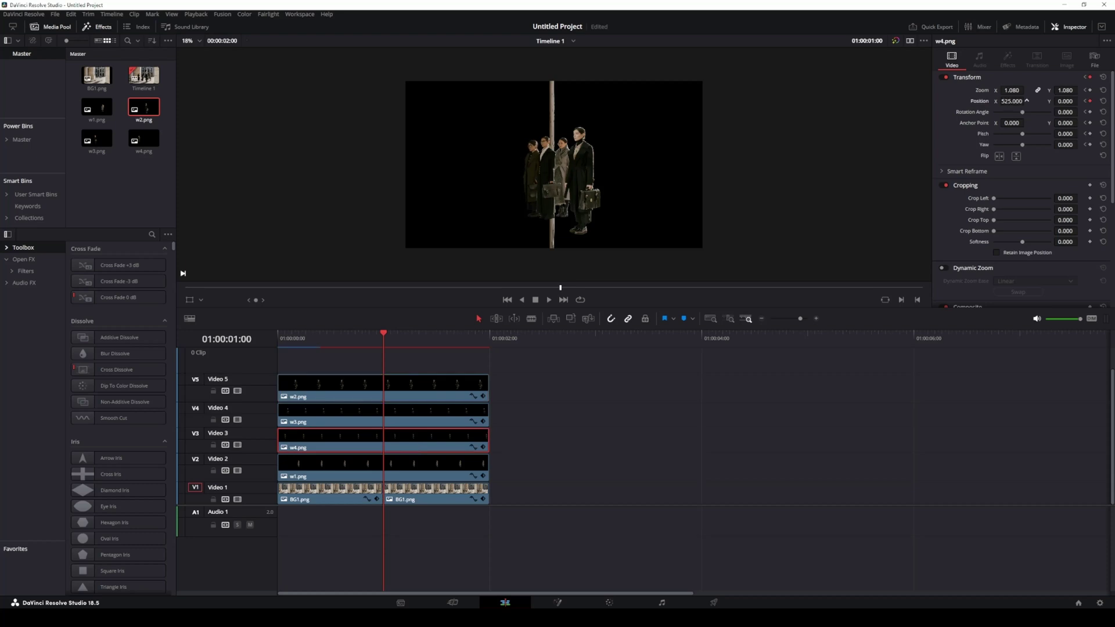
At one second, set Position X to 595 for w4.png and -441 for w2.png so the figures line up closely
{"action": "scroll", "coordinate": [808, 141], "scroll_direction": "up", "scroll_amount": 2}
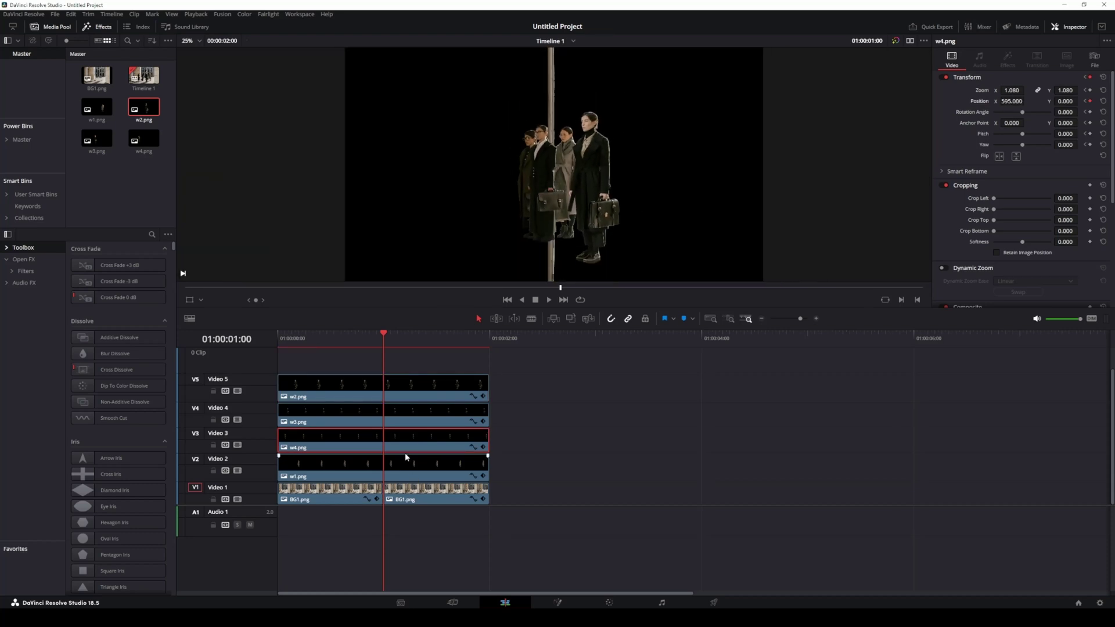
{"action": "left_click_drag", "start_coordinate": [1017, 101], "coordinate": [845, 101]}
{"action": "left_click", "coordinate": [443, 391]}
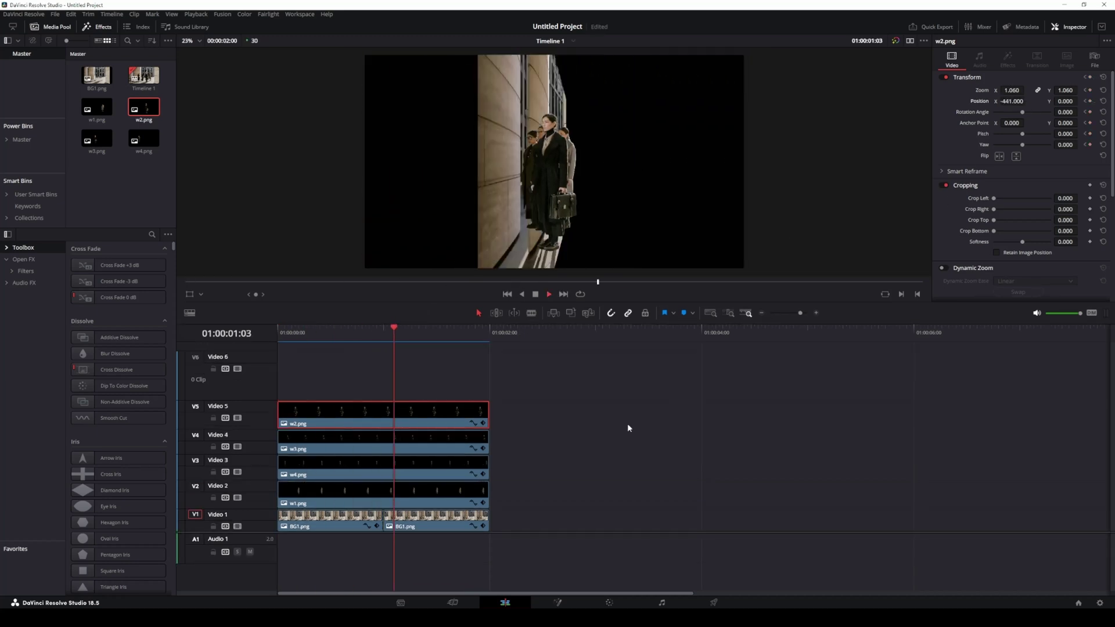
Return the playhead to one second and show the Transform keyframe tracks of all four figure clips
{"action": "left_click_drag", "start_coordinate": [419, 334], "coordinate": [383, 334]}
{"action": "key", "text": "space"}
{"action": "left_click", "coordinate": [483, 423]}
{"action": "left_click", "coordinate": [484, 454]}
{"action": "left_click", "coordinate": [483, 475]}
{"action": "left_click", "coordinate": [485, 517]}
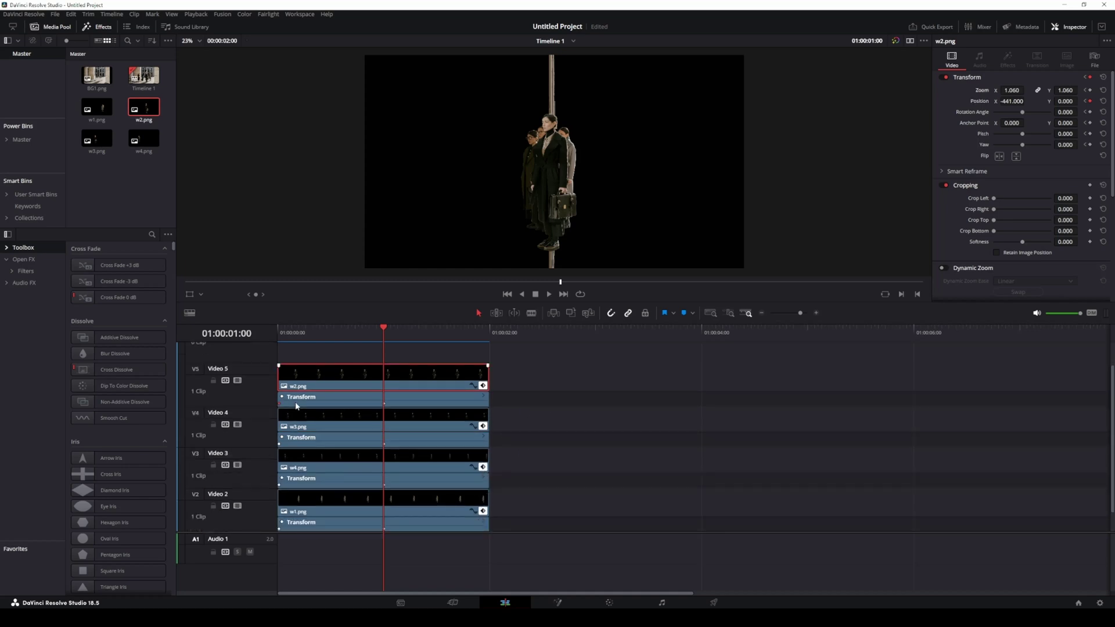
Repeat w2.png's starting Transform keyframe at 01:00:01:29 and move it to the very end of the clip
{"action": "key", "text": "Down"}
{"action": "key", "text": "Left"}
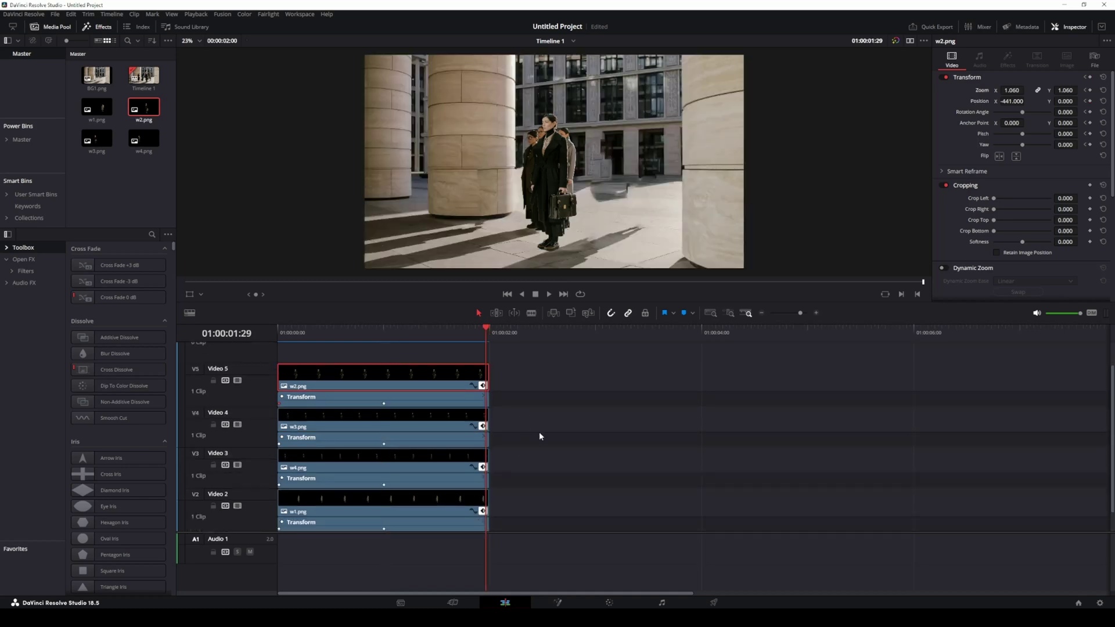
{"action": "scroll", "coordinate": [536, 418], "scroll_direction": "up", "scroll_amount": 2}
{"action": "scroll", "coordinate": [537, 418], "scroll_direction": "up", "scroll_amount": 2}
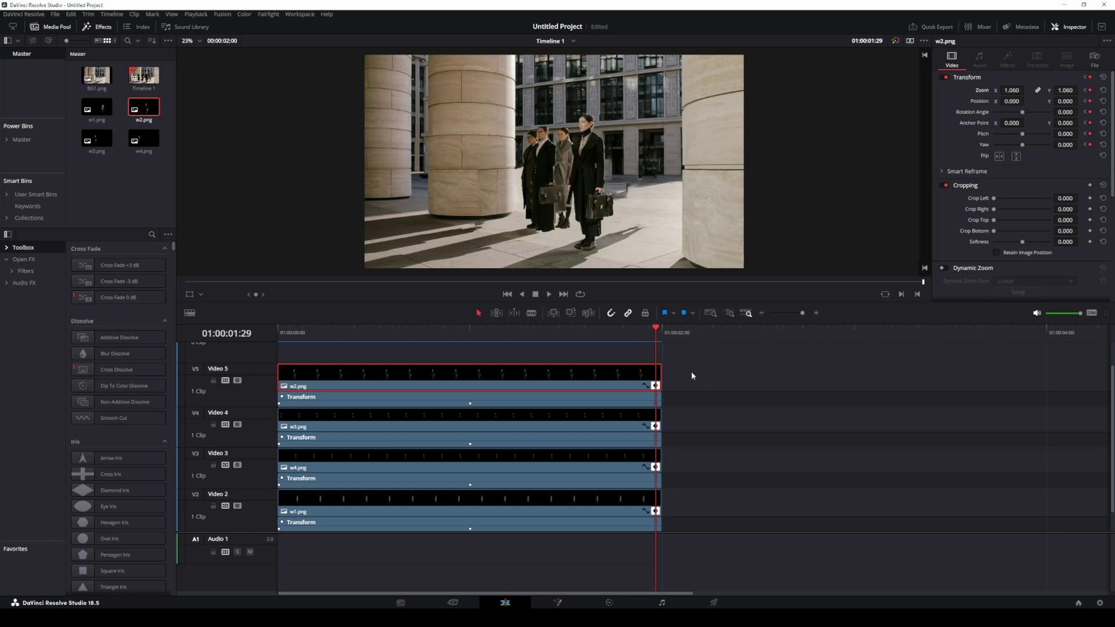
{"action": "left_click_drag", "start_coordinate": [655, 404], "coordinate": [660, 404]}
{"action": "left_click", "coordinate": [658, 329]}
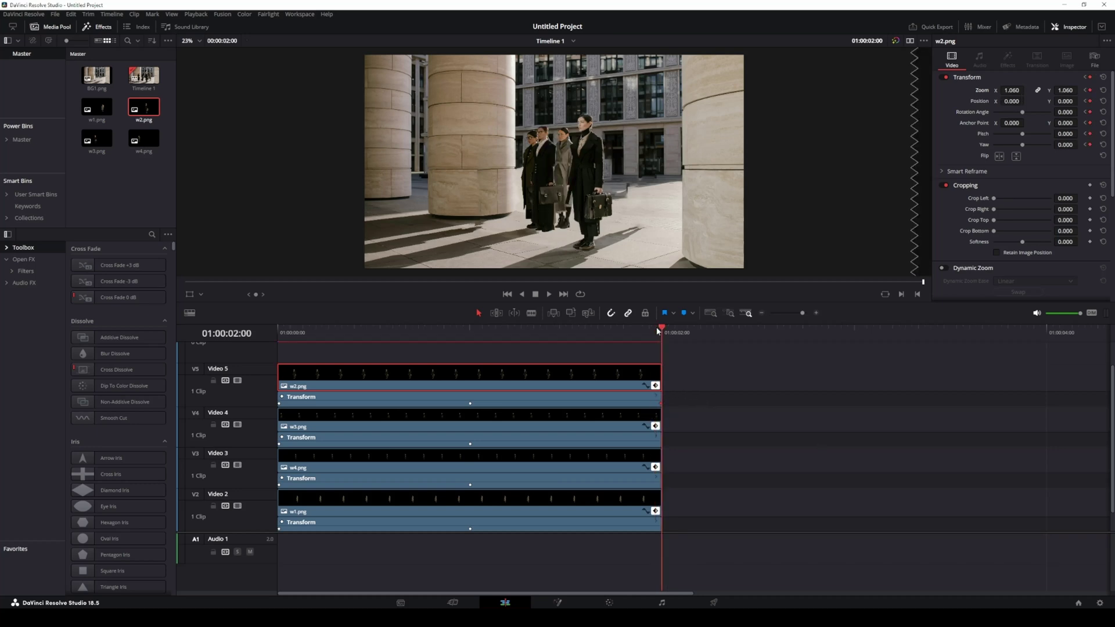
Repeat the starting Transform keyframes of w3.png, w4.png and w1.png at the ends of their clips
{"action": "left_click", "coordinate": [596, 437]}
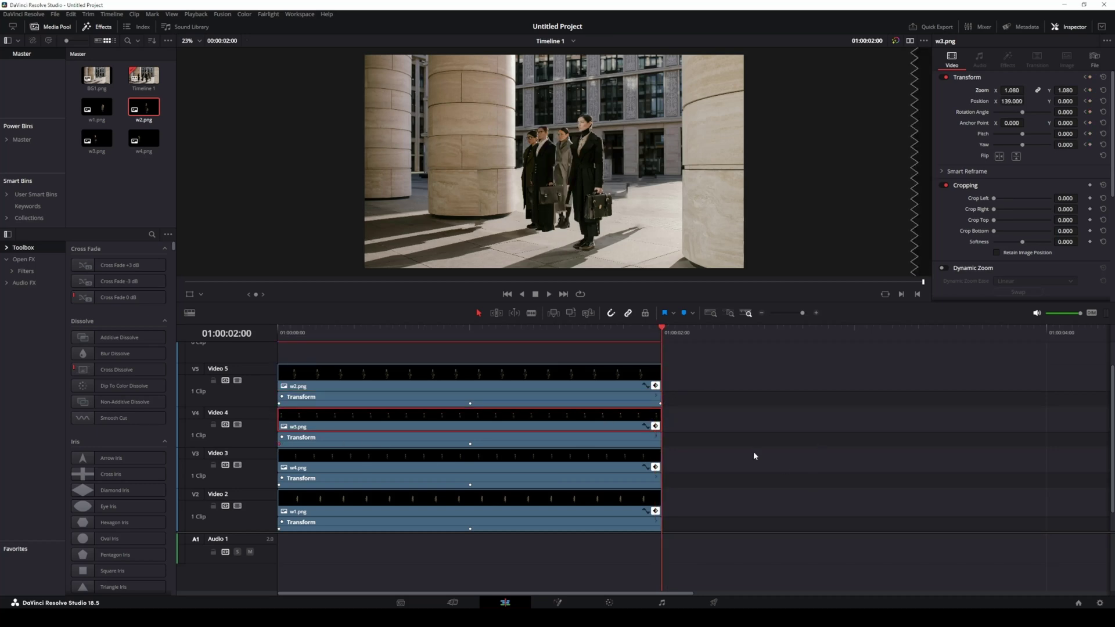
{"action": "key", "text": "Left"}
{"action": "left_click", "coordinate": [456, 486]}
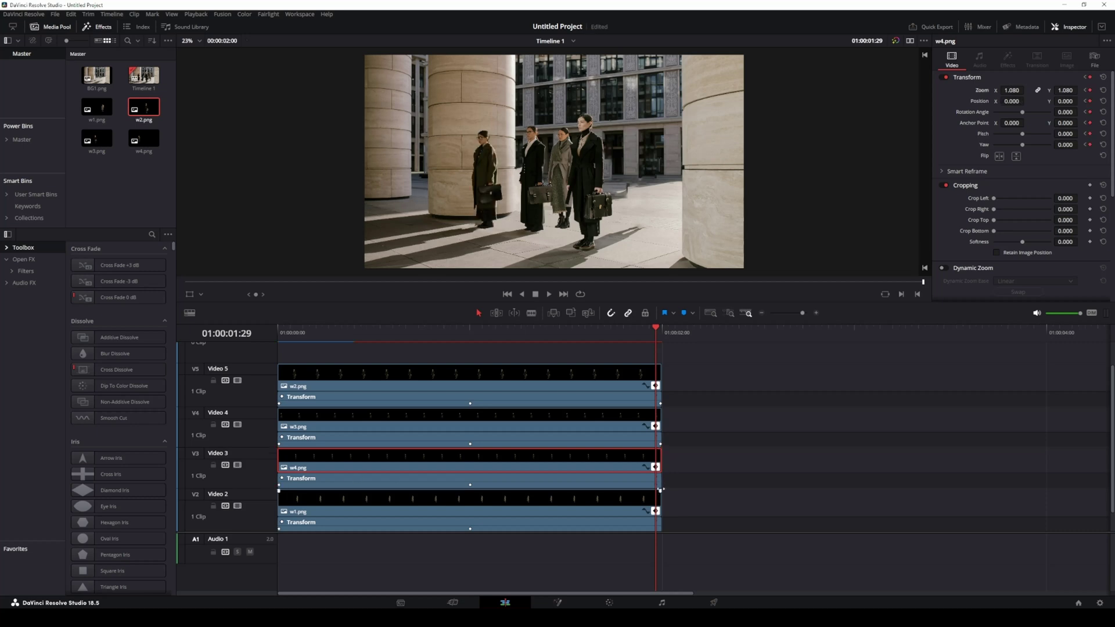
{"action": "left_click", "coordinate": [296, 526]}
{"action": "scroll", "coordinate": [296, 526], "scroll_direction": "down", "scroll_amount": 1}
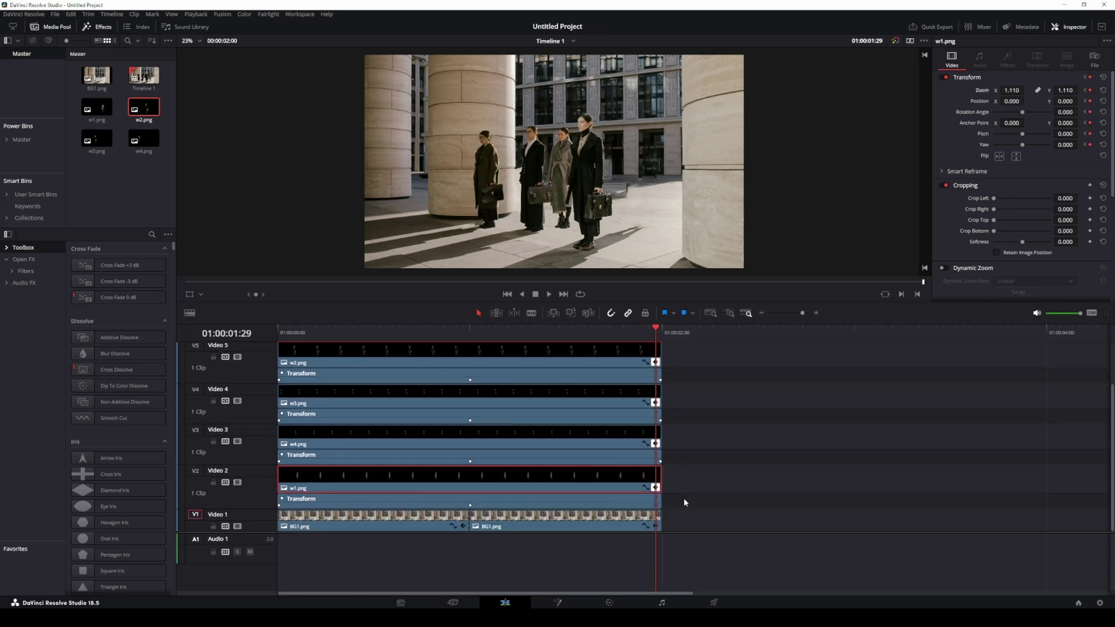
{"action": "key", "text": "ctrl+v"}
{"action": "left_click_drag", "start_coordinate": [655, 505], "coordinate": [659, 506]}
Hide the keyframe tracks of the four figure clips and play the finished animation from the start
{"action": "left_click_drag", "start_coordinate": [655, 332], "coordinate": [275, 341]}
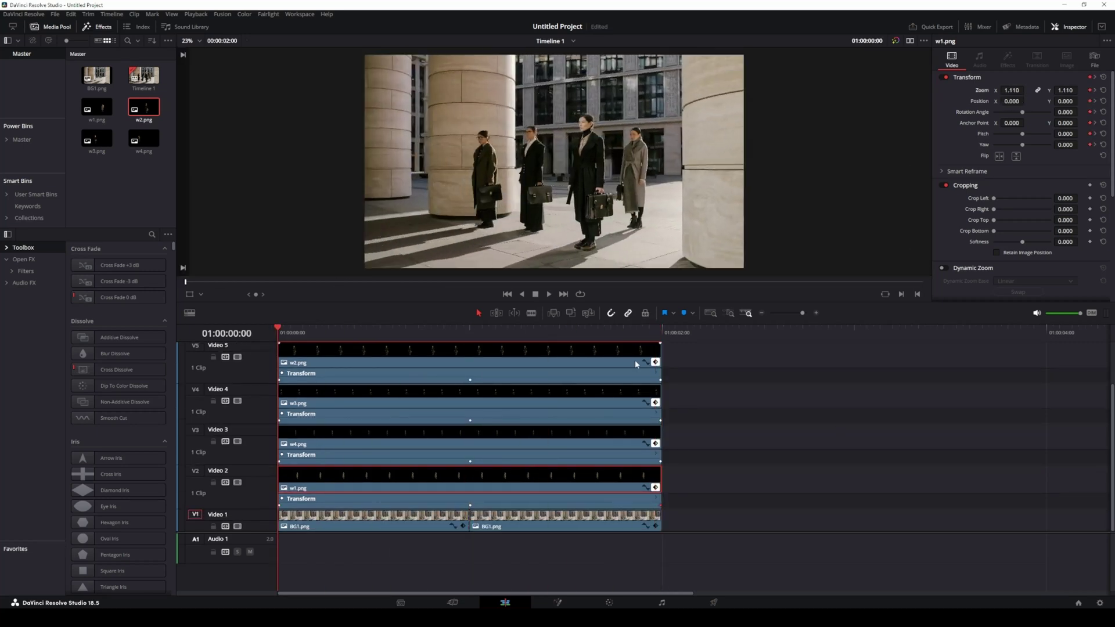
{"action": "left_click", "coordinate": [656, 362]}
{"action": "left_click", "coordinate": [656, 403]}
{"action": "left_click", "coordinate": [656, 443]}
{"action": "left_click", "coordinate": [655, 488]}
{"action": "key", "text": "space"}
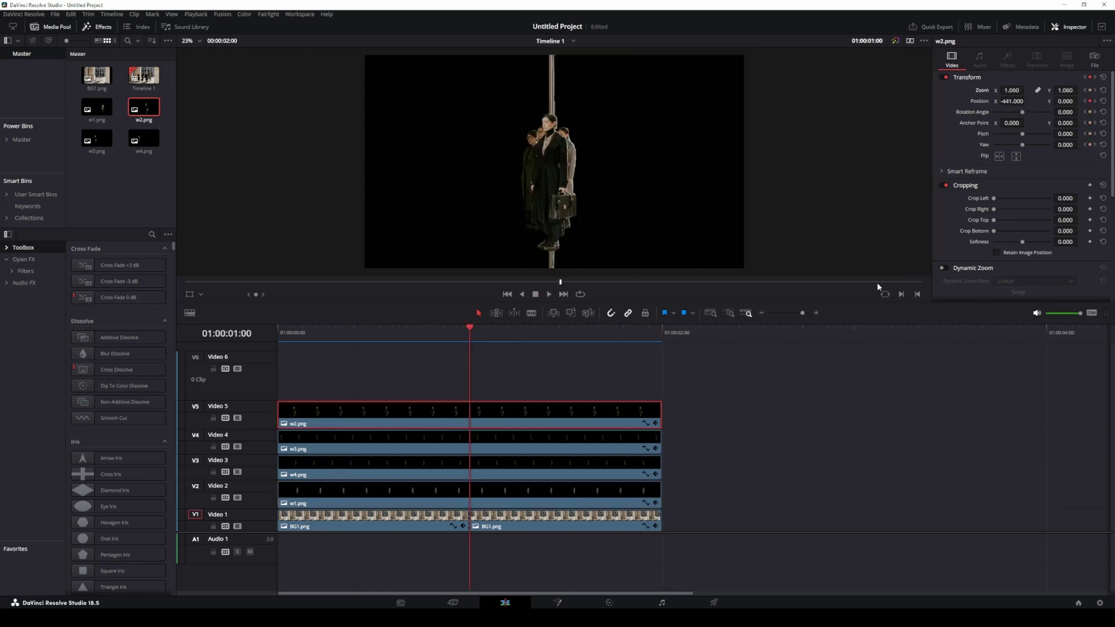
Adjust w2.png's one-second Transform keyframe to zoom 1.270 and position X -523, Y 205
{"action": "left_click_drag", "start_coordinate": [1012, 90], "coordinate": [1015, 90]}
{"action": "left_click_drag", "start_coordinate": [1012, 101], "coordinate": [963, 101]}
{"action": "left_click_drag", "start_coordinate": [1065, 101], "coordinate": [1110, 101]}
At one second, set w3.png to zoom 1.320, position 93, 126 and w1.png to zoom 1.350, position -950, 120, and adjust w4.png too
{"action": "left_click", "coordinate": [566, 444]}
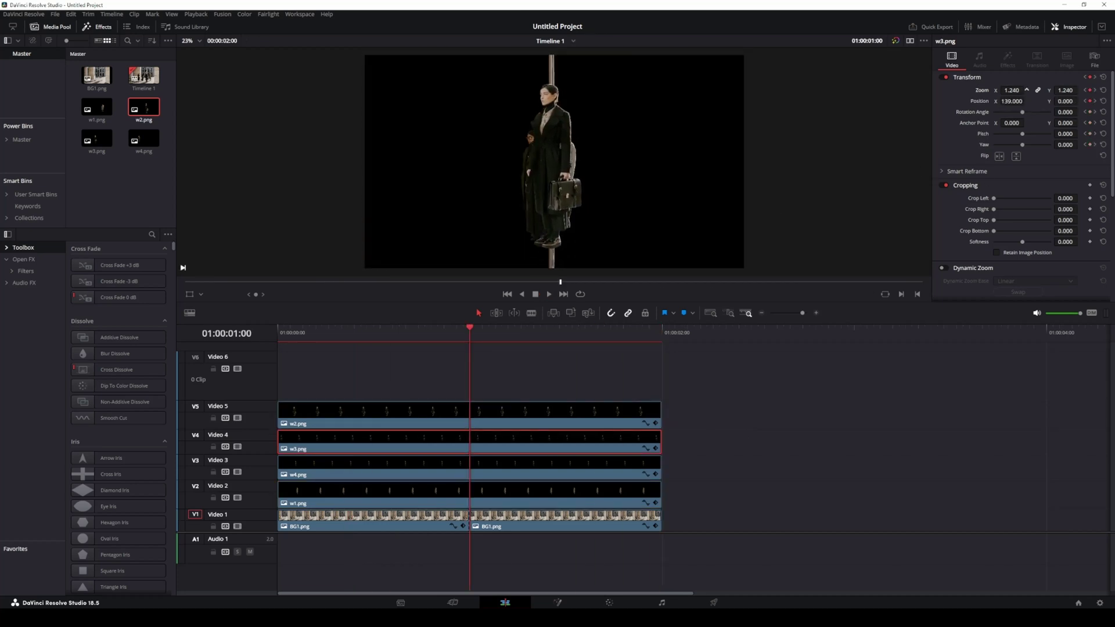
{"action": "left_click", "coordinate": [635, 472]}
{"action": "left_click_drag", "start_coordinate": [1009, 90], "coordinate": [1080, 101]}
{"action": "left_click", "coordinate": [636, 495]}
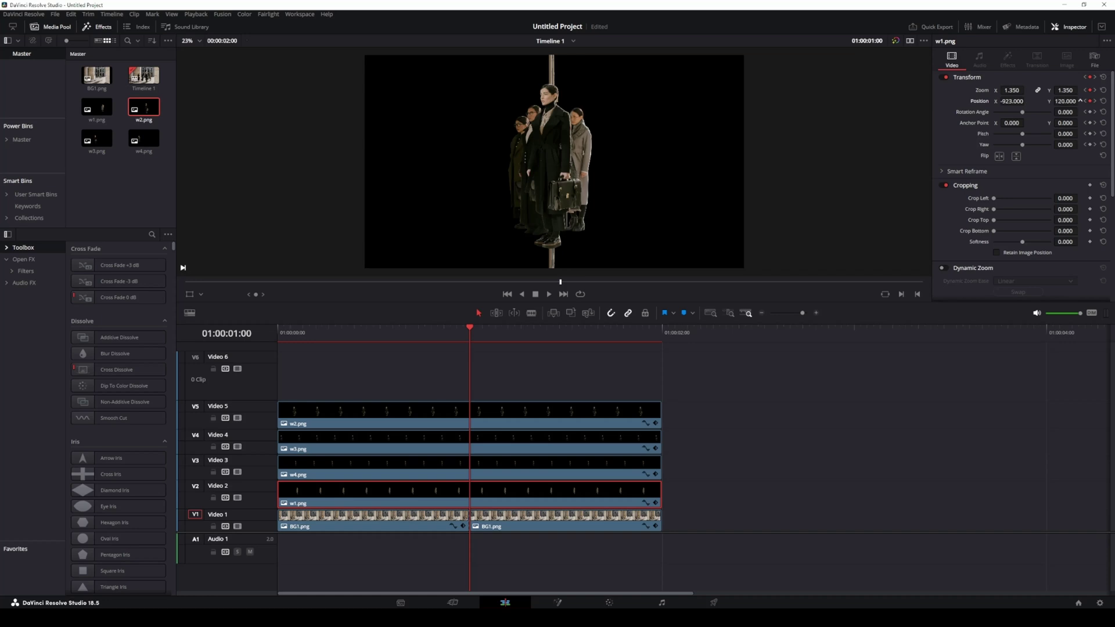
Play the adjusted figure animation from the start and return the playhead to one second
{"action": "left_click_drag", "start_coordinate": [371, 331], "coordinate": [278, 331]}
{"action": "key", "text": "space"}
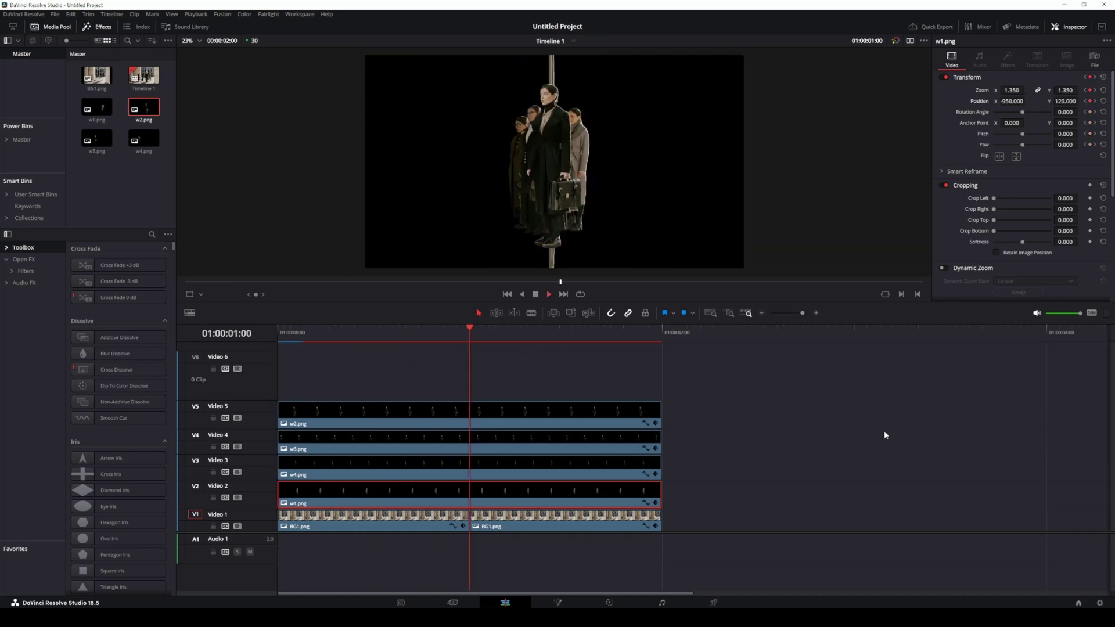
{"action": "left_click", "coordinate": [471, 332]}
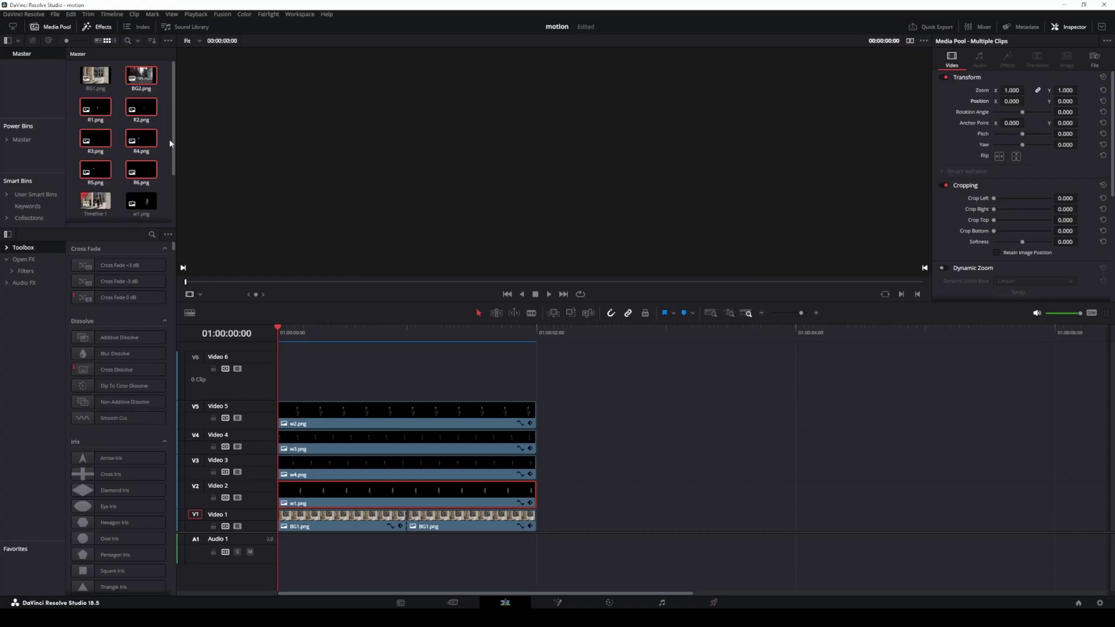
Place BG2.png on Video 1 right after the BG1.png clips and trim it to end at about four seconds
{"action": "left_click_drag", "start_coordinate": [141, 76], "coordinate": [540, 518]}
{"action": "scroll", "coordinate": [472, 361], "scroll_direction": "down", "scroll_amount": 2}
{"action": "left_click_drag", "start_coordinate": [582, 332], "coordinate": [613, 332]}
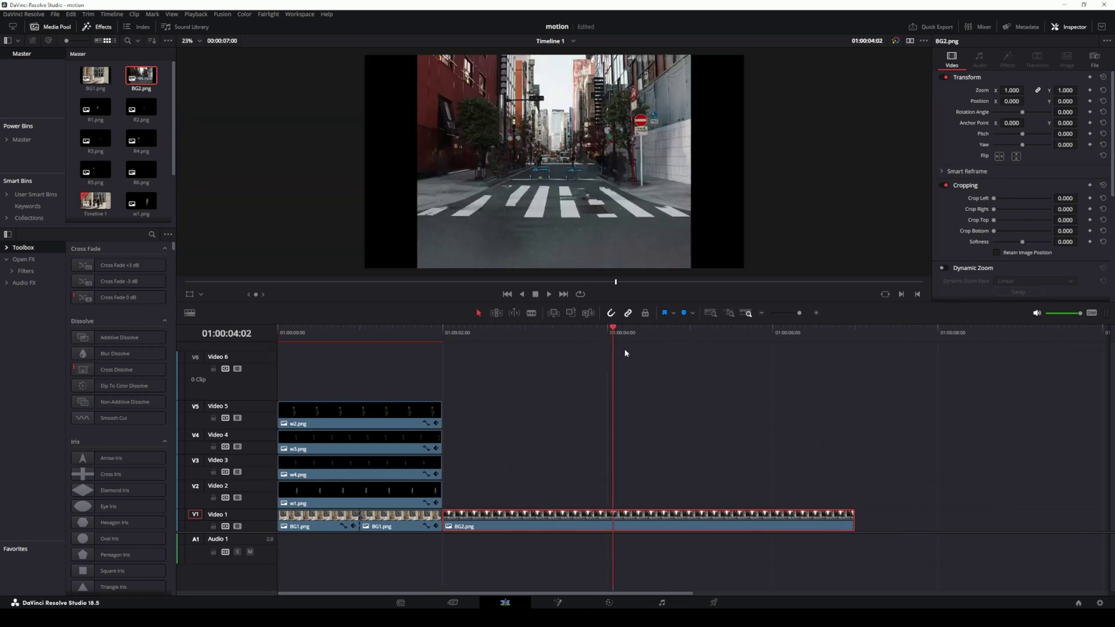
{"action": "key", "text": "Left"}
{"action": "key", "text": "Left"}
{"action": "left_click_drag", "start_coordinate": [854, 520], "coordinate": [614, 519]}
{"action": "scroll", "coordinate": [650, 459], "scroll_direction": "up", "scroll_amount": 2}
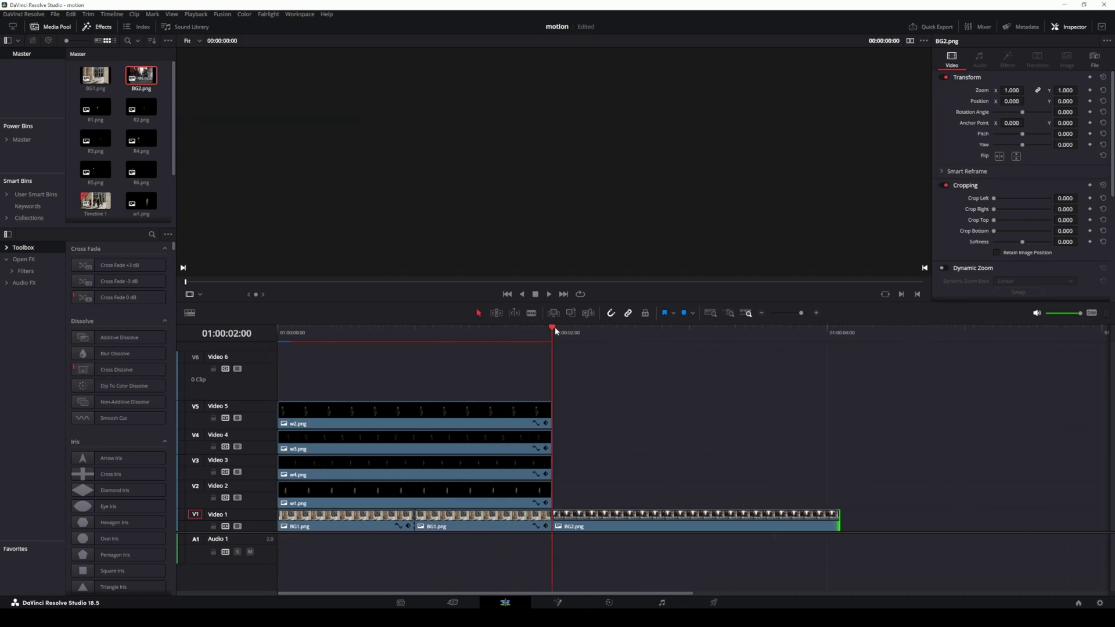
Fold both BG2.png halves into a thin vertical strip around three seconds with Transform keyframes at zoom X 0.015, Y 0.800
{"action": "left_click_drag", "start_coordinate": [554, 328], "coordinate": [689, 329]}
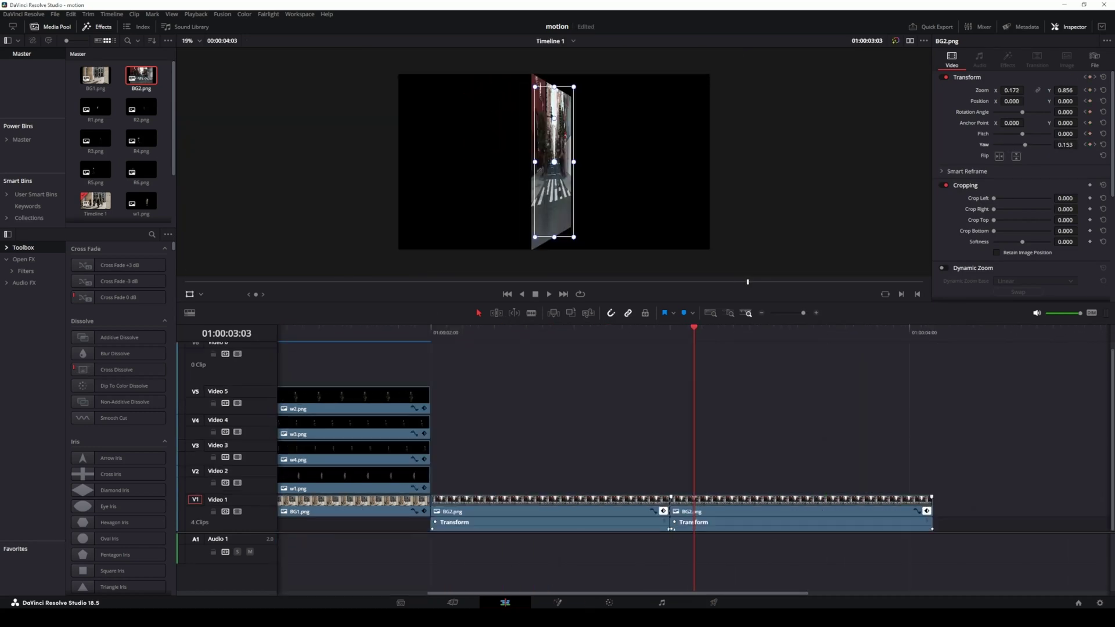
{"action": "scroll", "coordinate": [648, 151], "scroll_direction": "up", "scroll_amount": 2}
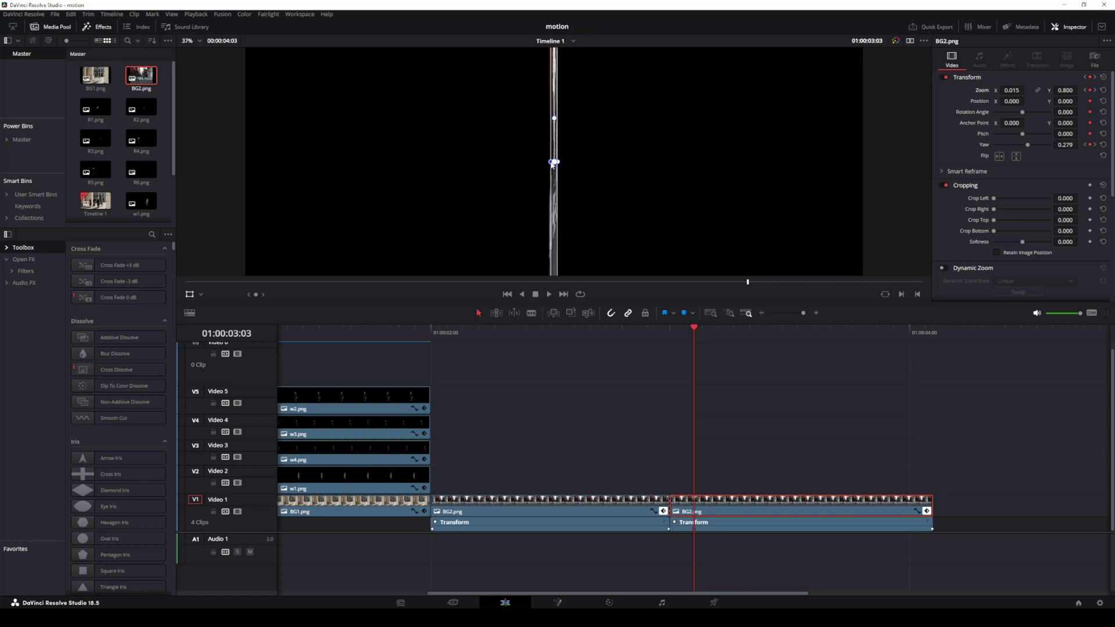
{"action": "left_click", "coordinate": [647, 330]}
{"action": "left_click_drag", "start_coordinate": [693, 529], "coordinate": [646, 529]}
{"action": "left_click_drag", "start_coordinate": [543, 162], "coordinate": [553, 162]}
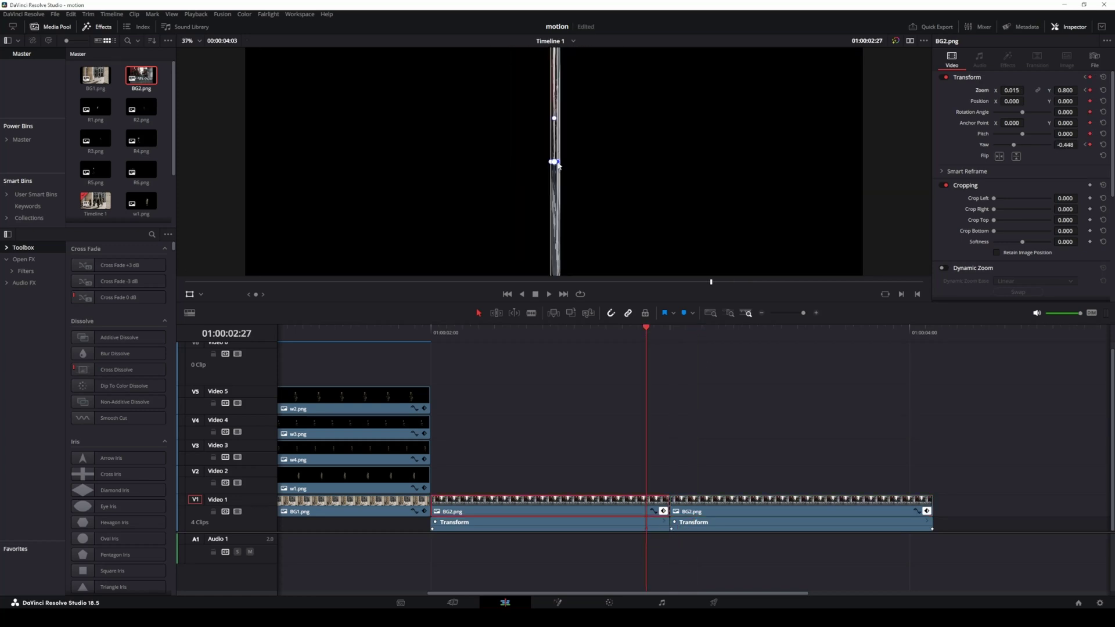
{"action": "scroll", "coordinate": [624, 164], "scroll_direction": "down", "scroll_amount": 1}
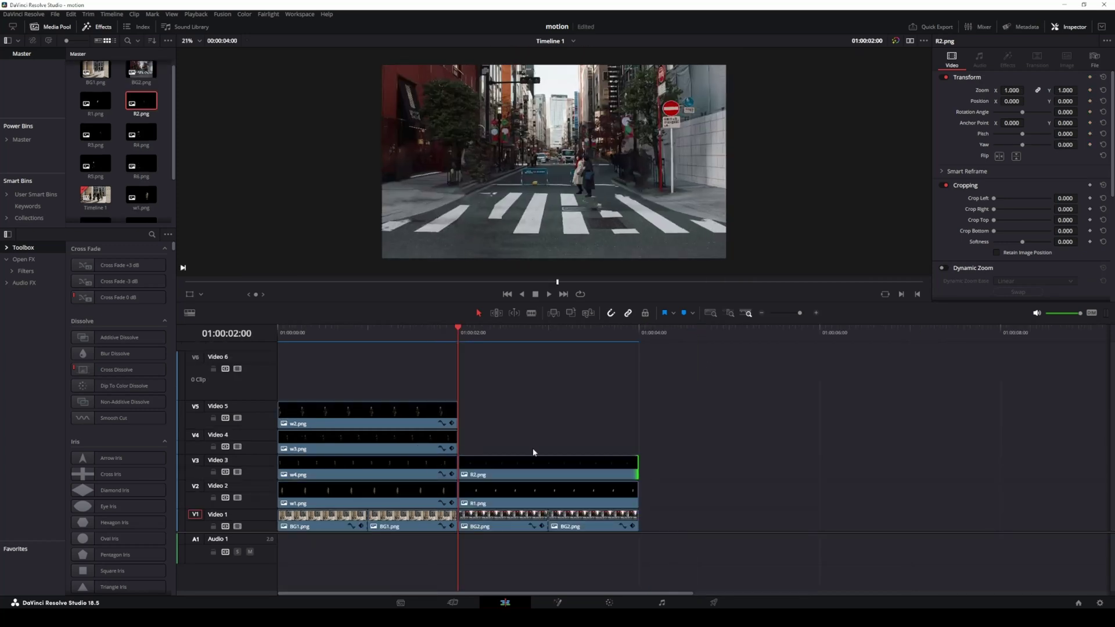
Place R3.png and R4.png on separate tracks above R2.png at 01:00:02:00 and trim both to end with BG2.png
{"action": "left_click_drag", "start_coordinate": [95, 132], "coordinate": [461, 444]}
{"action": "left_click_drag", "start_coordinate": [909, 444], "coordinate": [638, 444]}
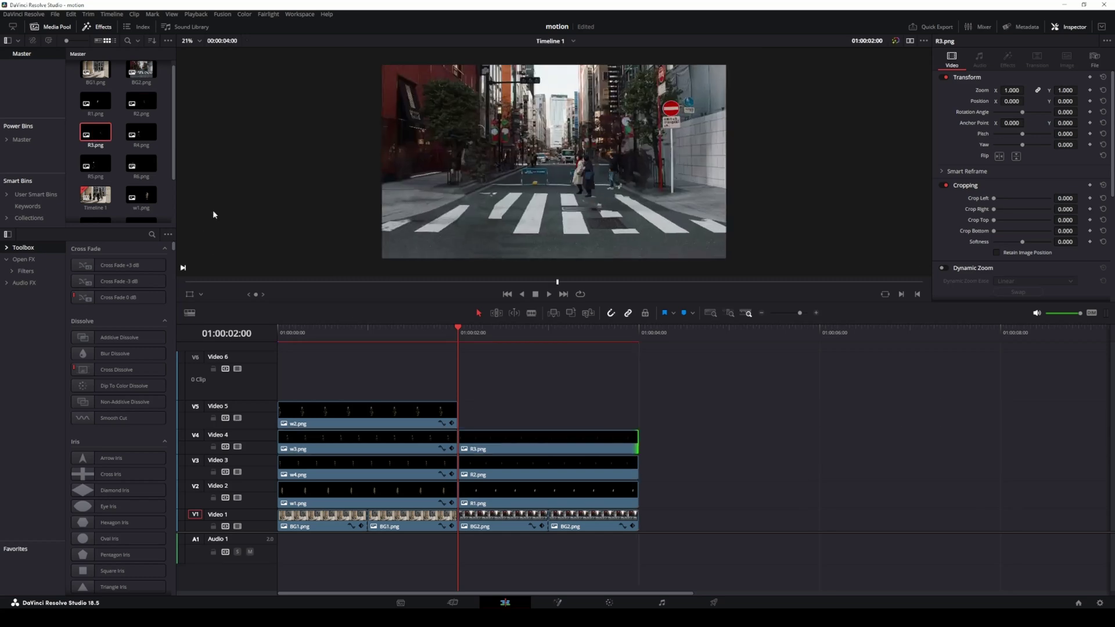
{"action": "left_click_drag", "start_coordinate": [141, 132], "coordinate": [462, 415]}
{"action": "left_click_drag", "start_coordinate": [909, 417], "coordinate": [638, 417]}
Stack R5.png and R6.png on new tracks above R4.png at 01:00:02:00 and trim both to end with BG2.png
{"action": "left_click_drag", "start_coordinate": [91, 164], "coordinate": [517, 378]}
{"action": "left_click_drag", "start_coordinate": [267, 351], "coordinate": [267, 376]}
{"action": "left_click_drag", "start_coordinate": [909, 391], "coordinate": [638, 392]}
{"action": "left_click_drag", "start_coordinate": [142, 163], "coordinate": [525, 363]}
{"action": "scroll", "coordinate": [272, 351], "scroll_direction": "up", "scroll_amount": 1}
{"action": "left_click_drag", "start_coordinate": [272, 344], "coordinate": [273, 360]}
{"action": "left_click_drag", "start_coordinate": [907, 360], "coordinate": [637, 360]}
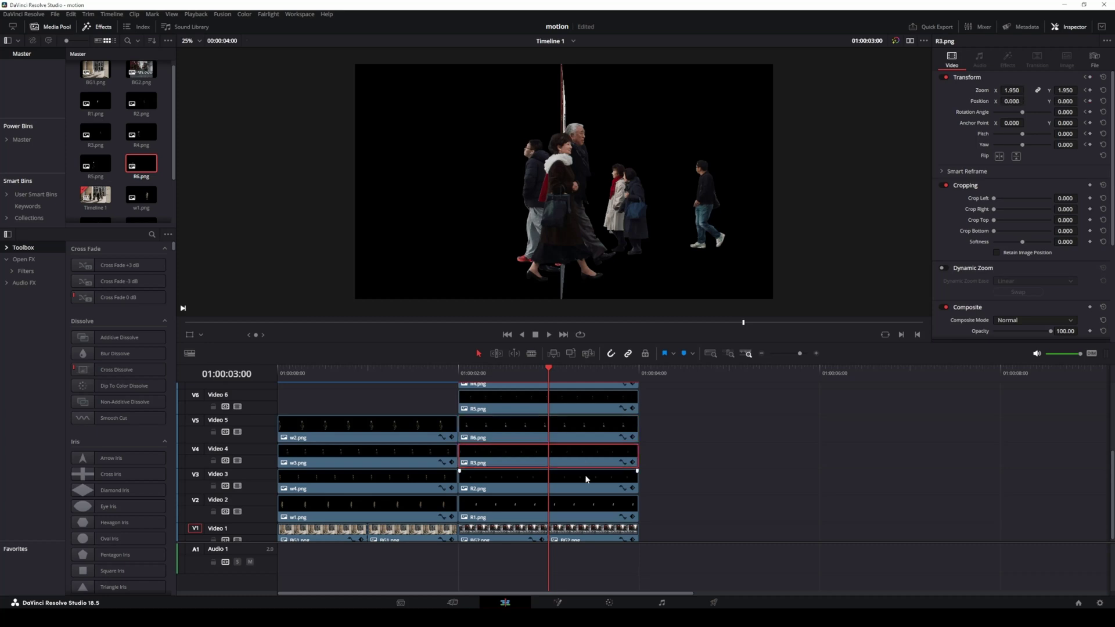
At three seconds, enlarge and gather the pedestrian clips around the background strip, with R1.png at zoom 2.280 and position -1585, 150
{"action": "left_click", "coordinate": [585, 474]}
{"action": "left_click_drag", "start_coordinate": [1011, 101], "coordinate": [987, 101]}
{"action": "left_click", "coordinate": [585, 506]}
{"action": "left_click_drag", "start_coordinate": [1065, 101], "coordinate": [1039, 90]}
{"action": "left_click", "coordinate": [585, 481]}
{"action": "left_click_drag", "start_coordinate": [1013, 101], "coordinate": [987, 101]}
{"action": "left_click_drag", "start_coordinate": [1065, 101], "coordinate": [1075, 101]}
{"action": "left_click_drag", "start_coordinate": [1013, 101], "coordinate": [1027, 90]}
{"action": "left_click_drag", "start_coordinate": [1020, 101], "coordinate": [1059, 101]}
{"action": "left_click_drag", "start_coordinate": [1021, 101], "coordinate": [1026, 101]}
Repeat the starting Transform keyframes of the R1.png to R6.png clips at the very ends of their clips
{"action": "left_click_drag", "start_coordinate": [549, 370], "coordinate": [634, 371]}
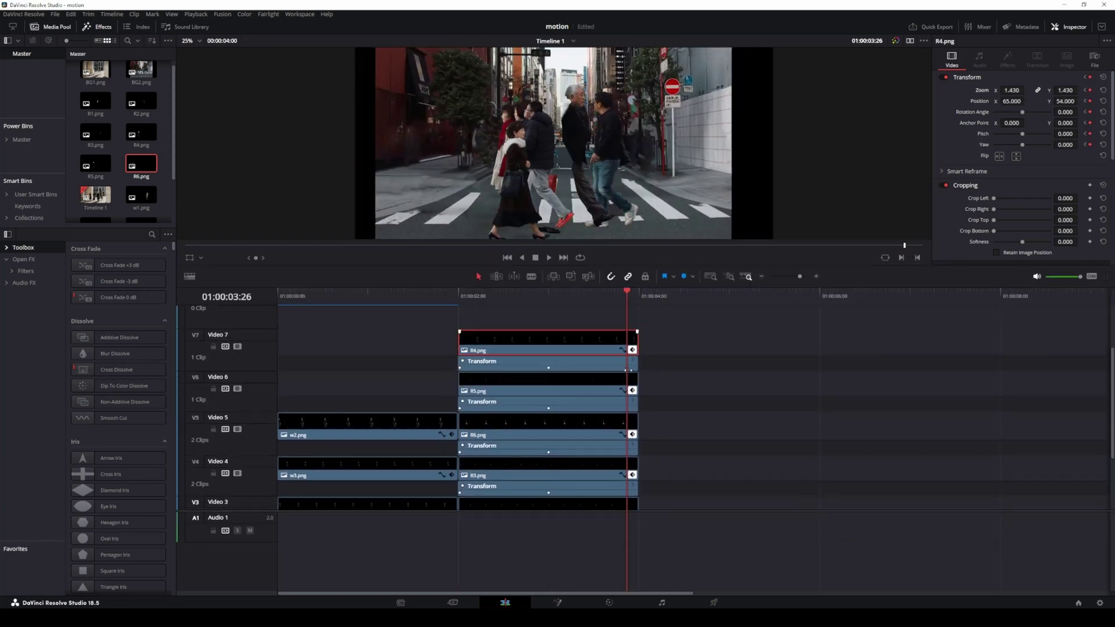
{"action": "left_click_drag", "start_coordinate": [458, 408], "coordinate": [628, 407]}
{"action": "left_click", "coordinate": [466, 462]}
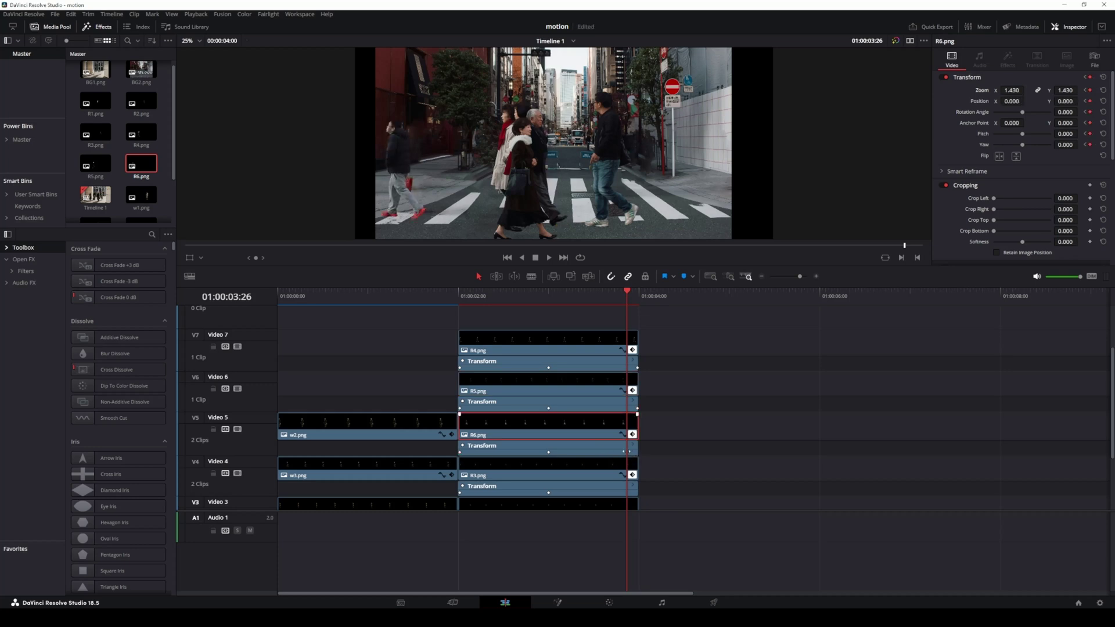
{"action": "scroll", "coordinate": [465, 461], "scroll_direction": "down", "scroll_amount": 2}
{"action": "scroll", "coordinate": [466, 461], "scroll_direction": "down", "scroll_amount": 2}
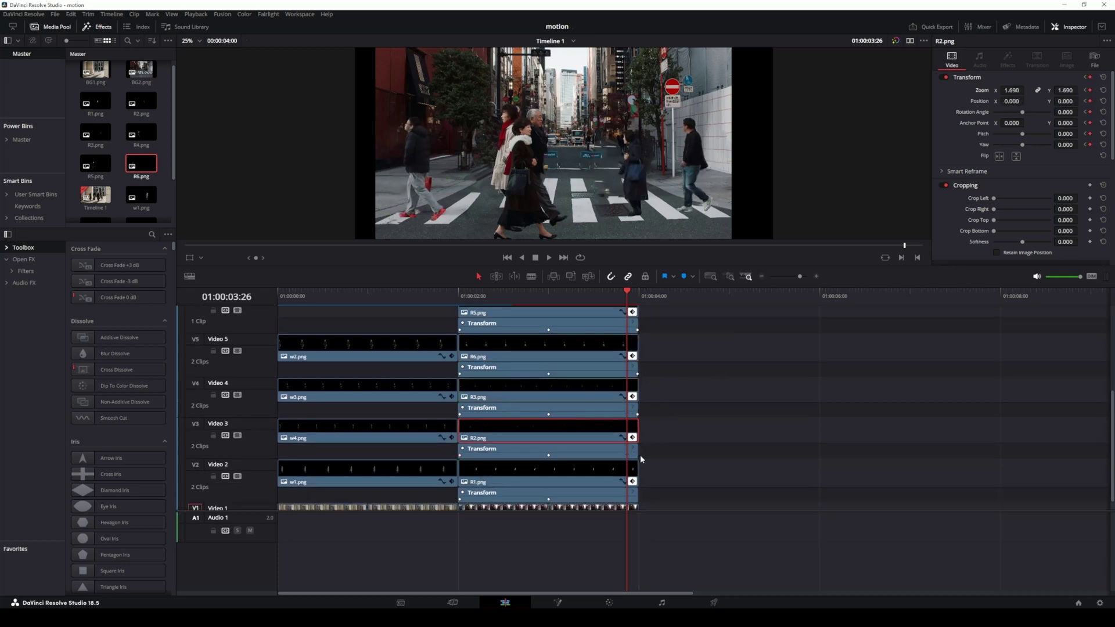
{"action": "left_click_drag", "start_coordinate": [640, 455], "coordinate": [637, 455]}
{"action": "scroll", "coordinate": [464, 480], "scroll_direction": "down", "scroll_amount": 1}
{"action": "left_click_drag", "start_coordinate": [459, 484], "coordinate": [636, 486]}
Hide the keyframe tracks of the six pedestrian clips, play the animation from the start and return to 01:00:03:00
{"action": "left_click_drag", "start_coordinate": [627, 293], "coordinate": [458, 307]}
{"action": "left_click", "coordinate": [632, 340]}
{"action": "left_click", "coordinate": [632, 382]}
{"action": "left_click", "coordinate": [633, 423]}
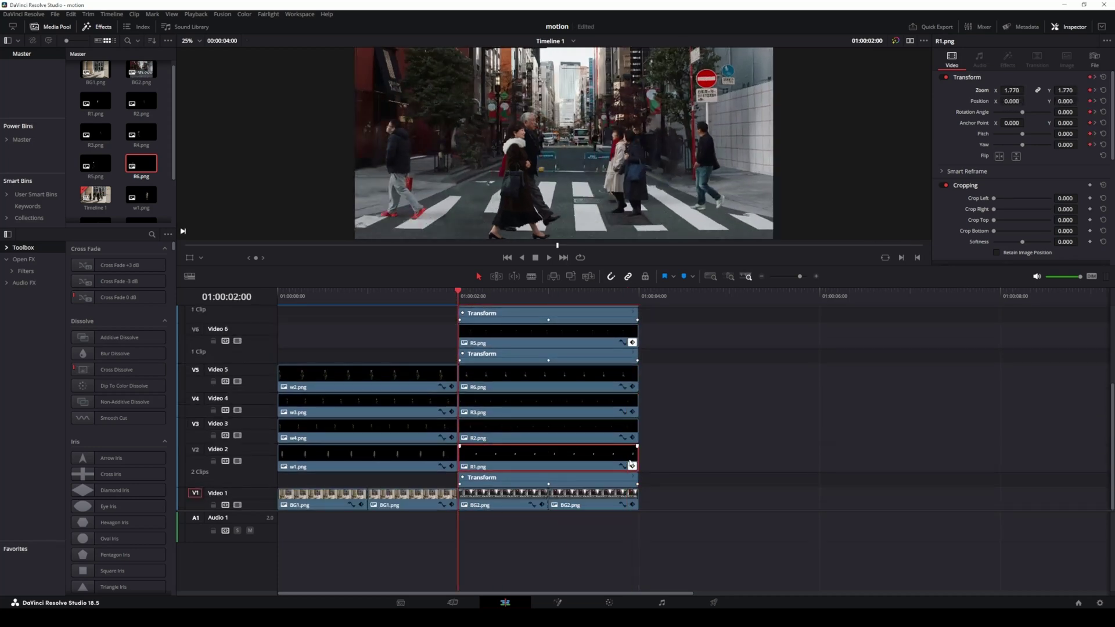
{"action": "left_click", "coordinate": [632, 466]}
{"action": "left_click", "coordinate": [632, 358]}
{"action": "left_click", "coordinate": [632, 332]}
{"action": "key", "text": "Home"}
{"action": "key", "text": "space"}
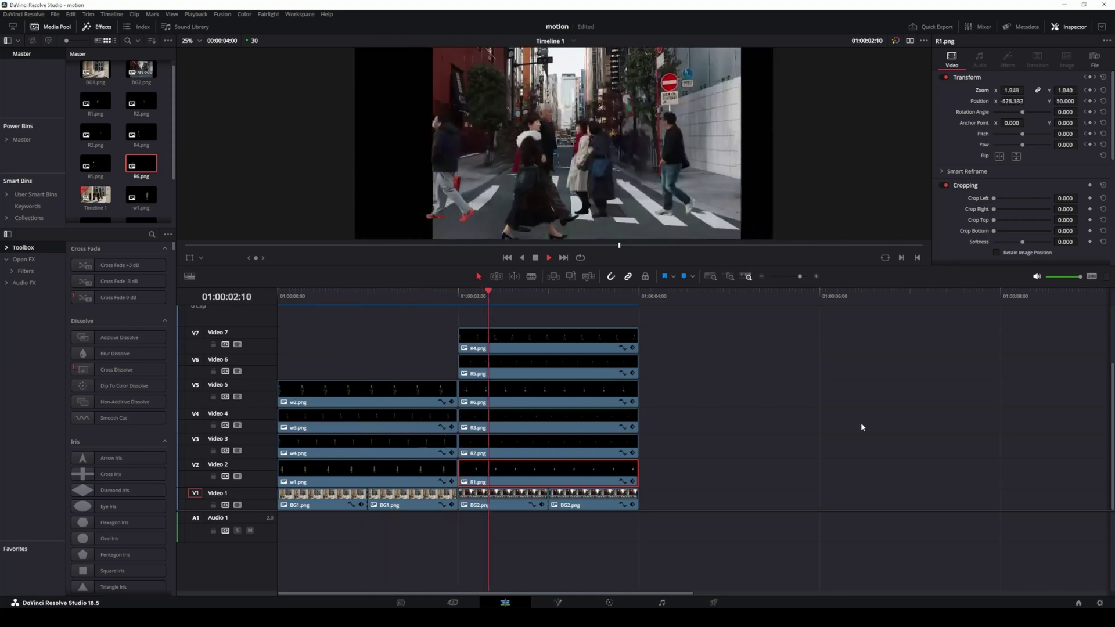
{"action": "left_click_drag", "start_coordinate": [638, 296], "coordinate": [548, 313]}
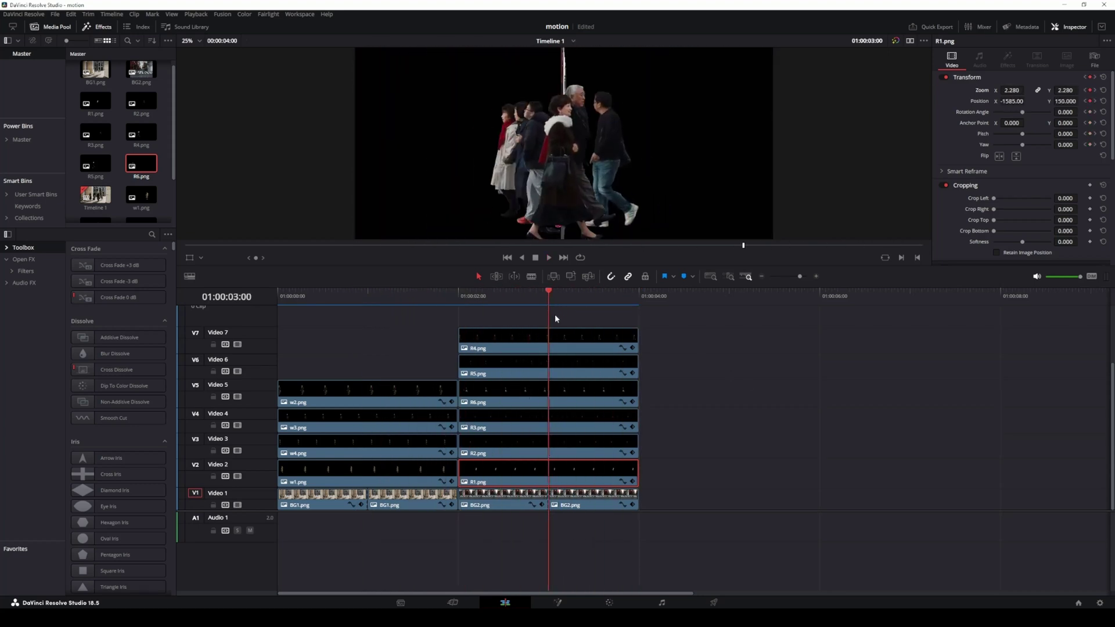
Move all clips of the second scene later to start at about 01:00:03:25, leaving a gap after the first scene
{"action": "left_click_drag", "start_coordinate": [711, 324], "coordinate": [520, 497]}
{"action": "left_click_drag", "start_coordinate": [526, 349], "coordinate": [692, 349]}
{"action": "scroll", "coordinate": [426, 418], "scroll_direction": "up", "scroll_amount": 1}
{"action": "left_click_drag", "start_coordinate": [476, 298], "coordinate": [433, 404]}
Extend the w1.png, w2.png, w3.png and w4.png clips together to end at 01:00:03:00
{"action": "left_click_drag", "start_coordinate": [559, 295], "coordinate": [415, 295]}
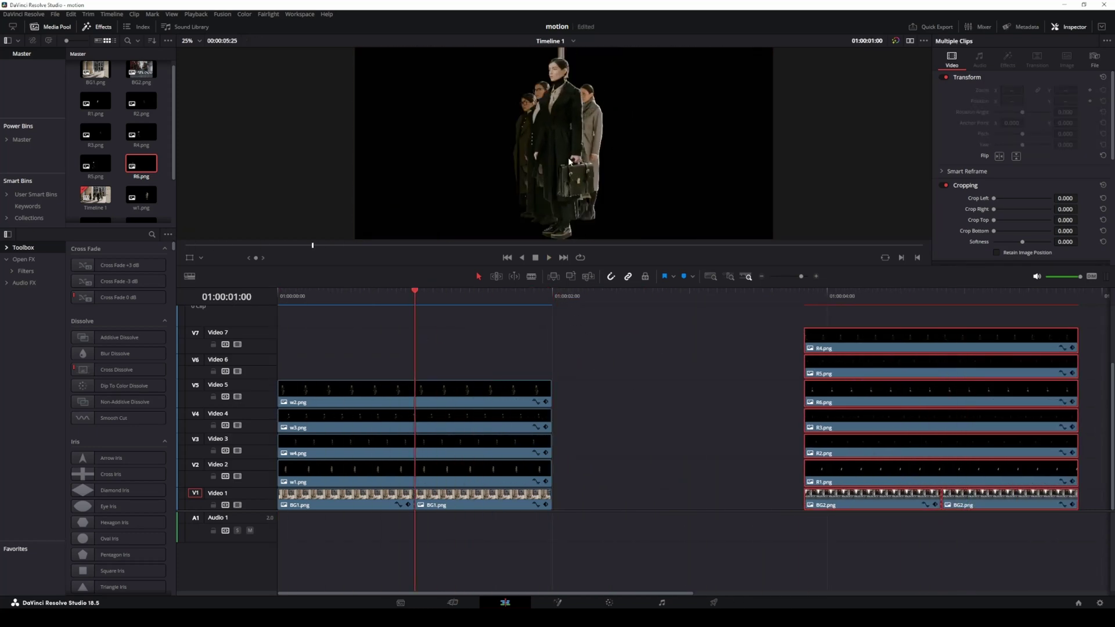
{"action": "scroll", "coordinate": [650, 185], "scroll_direction": "down", "scroll_amount": 3}
{"action": "left_click_drag", "start_coordinate": [664, 267], "coordinate": [662, 310]}
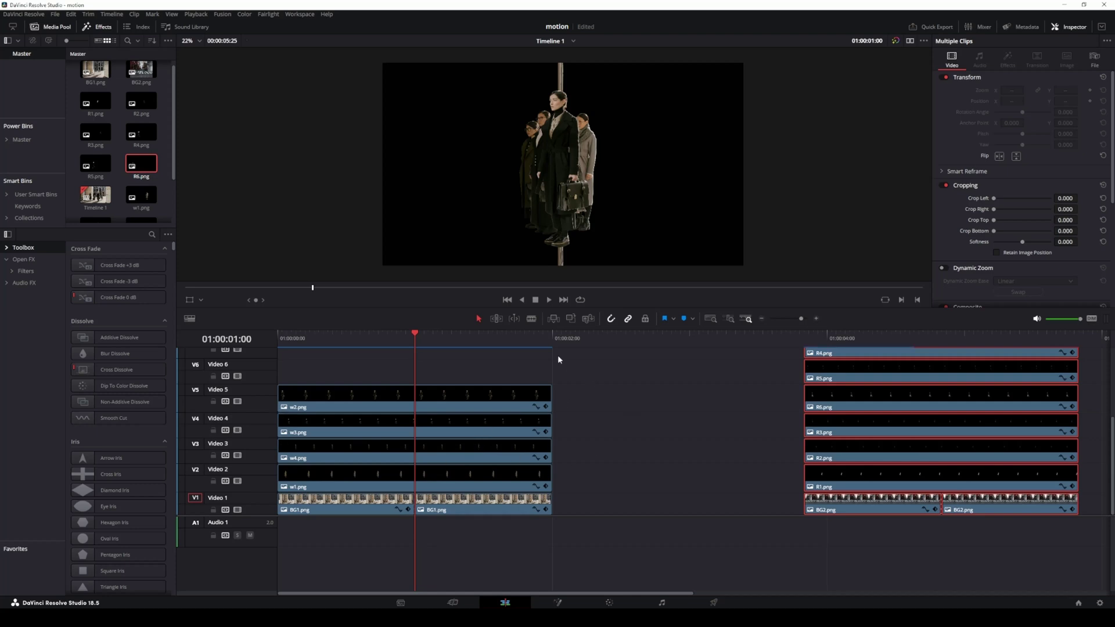
{"action": "key", "text": "shift+Right"}
{"action": "left_click_drag", "start_coordinate": [602, 367], "coordinate": [537, 488]}
{"action": "left_click_drag", "start_coordinate": [550, 458], "coordinate": [683, 460]}
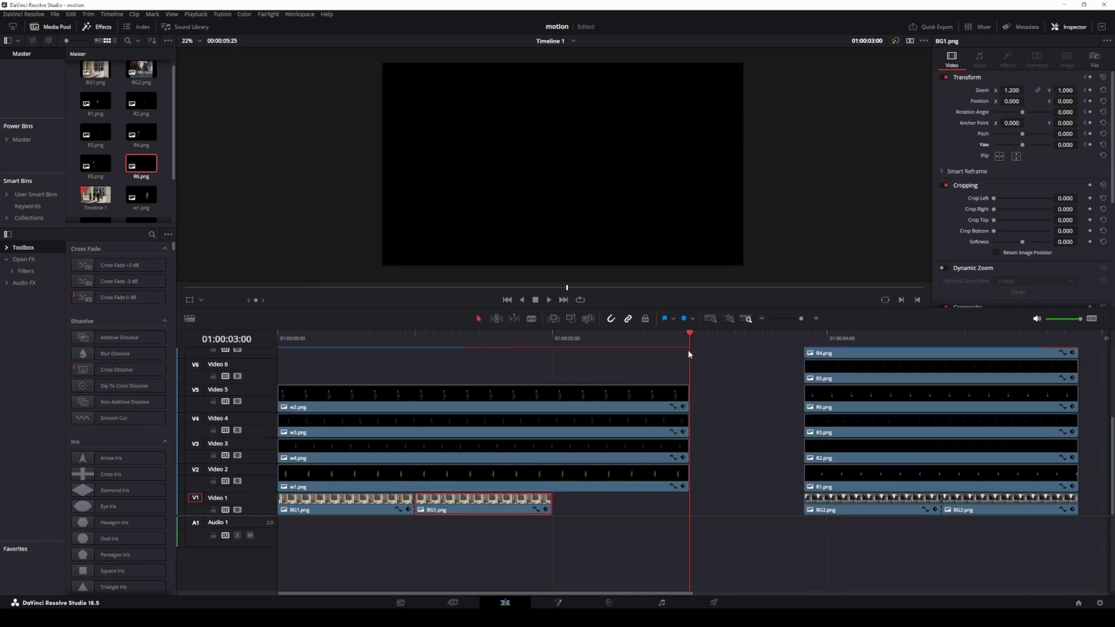
Move the second BG1.png clip to start at 01:00:01:14 and extend the first BG1.png clip to meet it
{"action": "left_click_drag", "start_coordinate": [691, 338], "coordinate": [478, 339]}
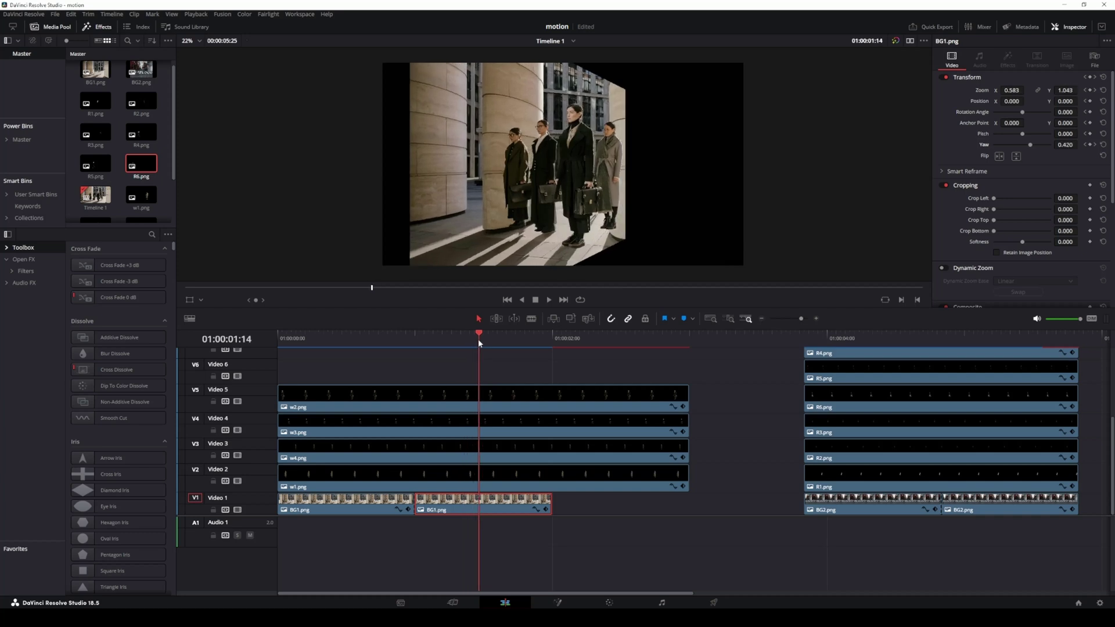
{"action": "left_click_drag", "start_coordinate": [530, 502], "coordinate": [591, 502]}
{"action": "left_click_drag", "start_coordinate": [411, 503], "coordinate": [477, 502]}
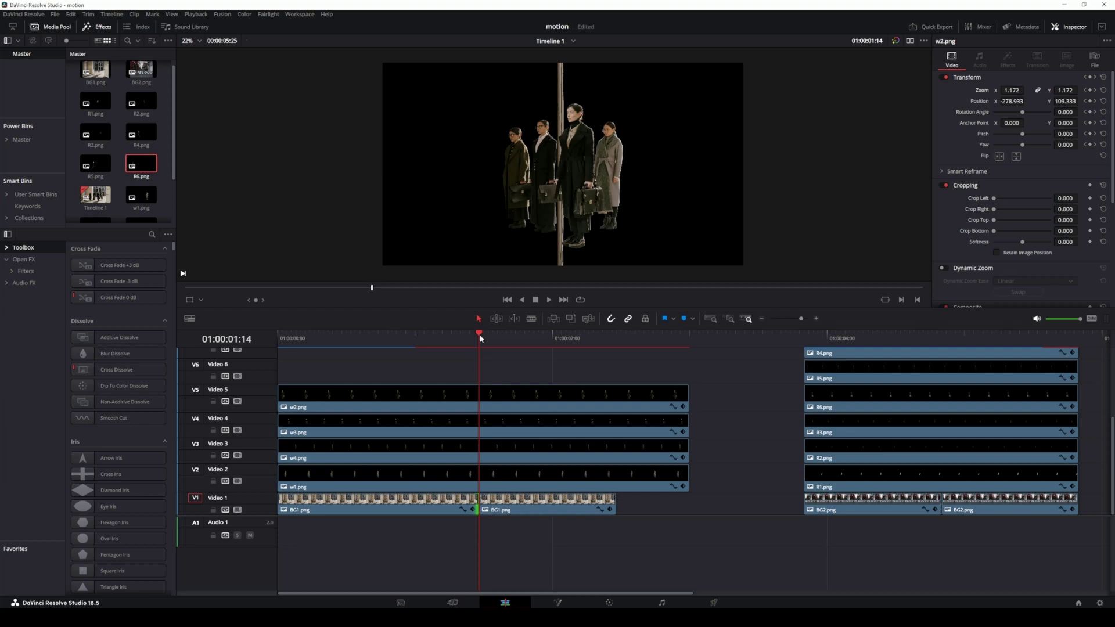
Play the first scene from the start and extend the second BG1.png clip to end at 01:00:03:00
{"action": "left_click_drag", "start_coordinate": [479, 333], "coordinate": [268, 343]}
{"action": "key", "text": "space"}
{"action": "key", "text": "space"}
{"action": "left_click_drag", "start_coordinate": [652, 334], "coordinate": [473, 361]}
{"action": "left_click_drag", "start_coordinate": [610, 504], "coordinate": [687, 503]}
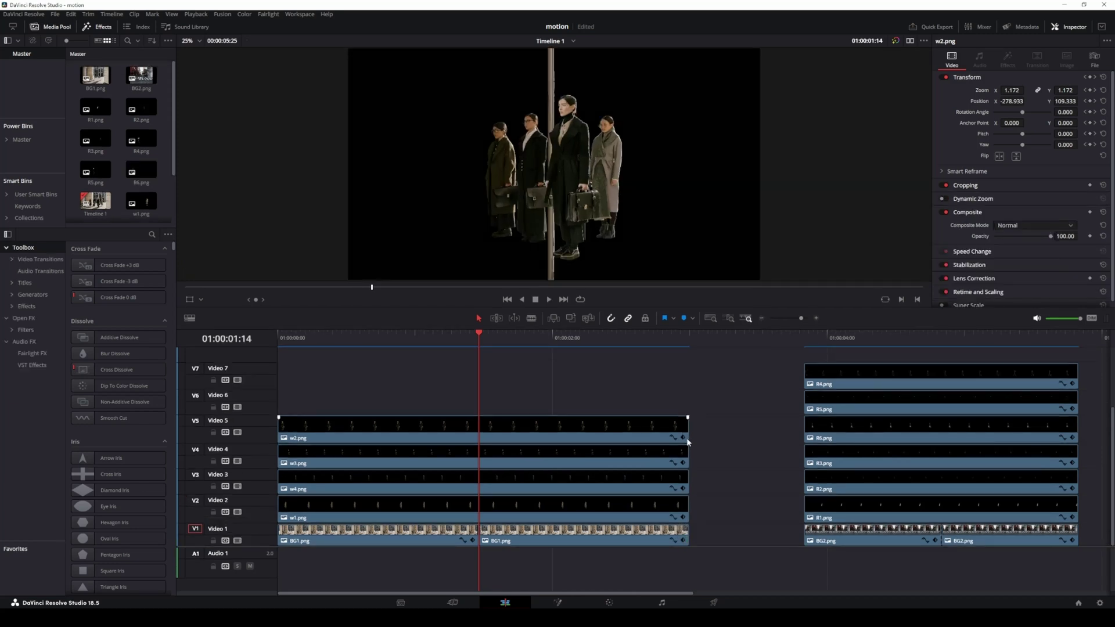
Repeat the one-second Transform keyframes of w2.png and w3.png at 01:00:01:14
{"action": "left_click", "coordinate": [683, 438]}
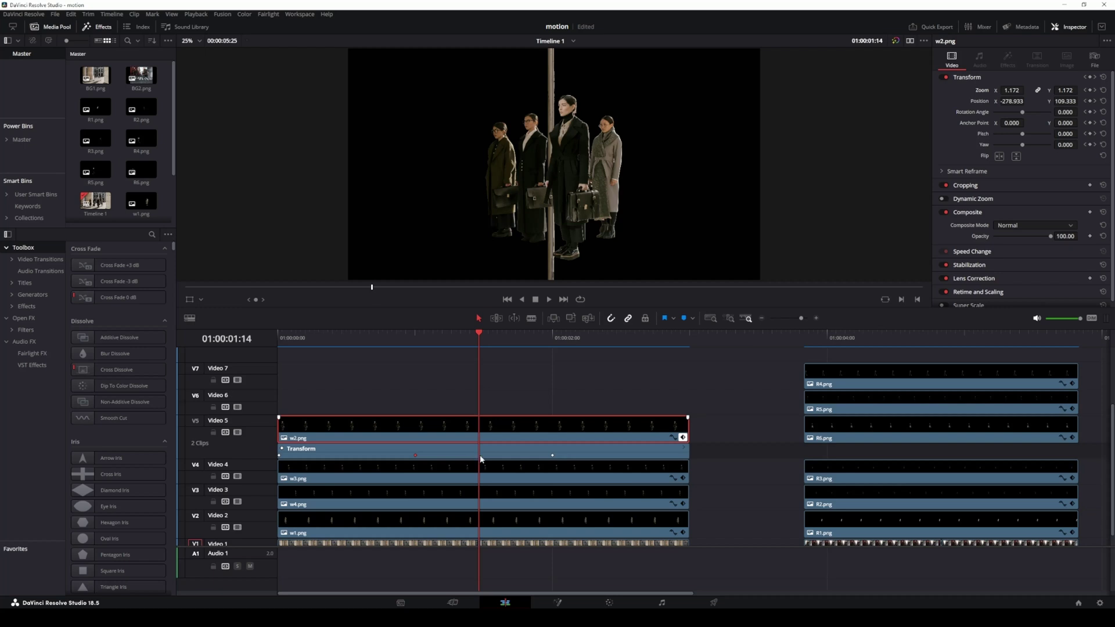
{"action": "key", "text": "ctrl+v"}
{"action": "scroll", "coordinate": [504, 447], "scroll_direction": "down", "scroll_amount": 1}
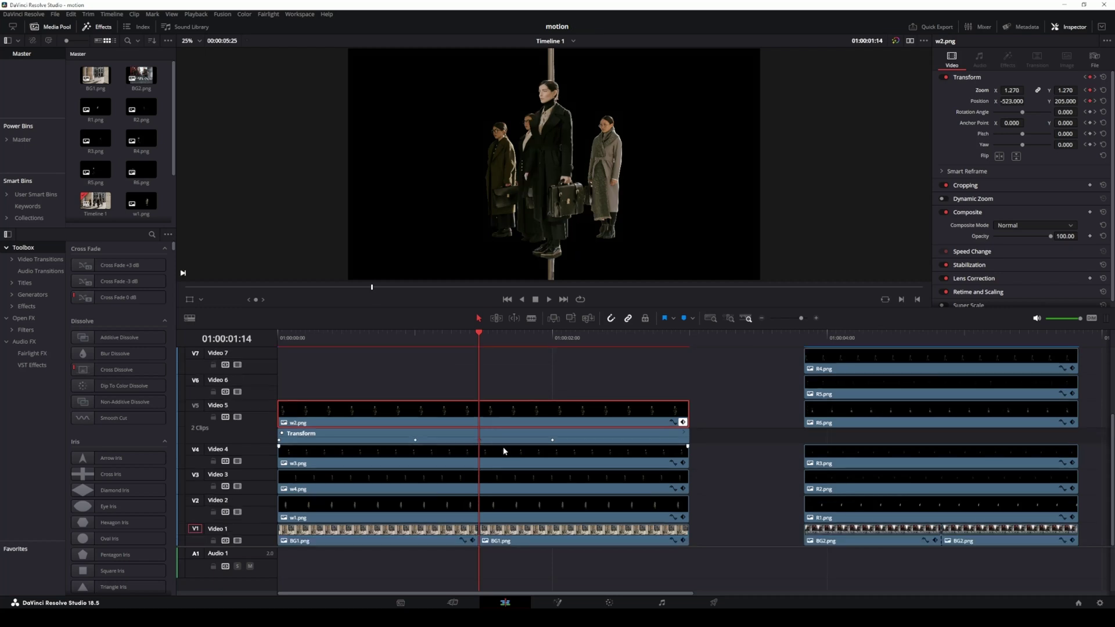
{"action": "left_click", "coordinate": [532, 456]}
{"action": "left_click", "coordinate": [683, 463]}
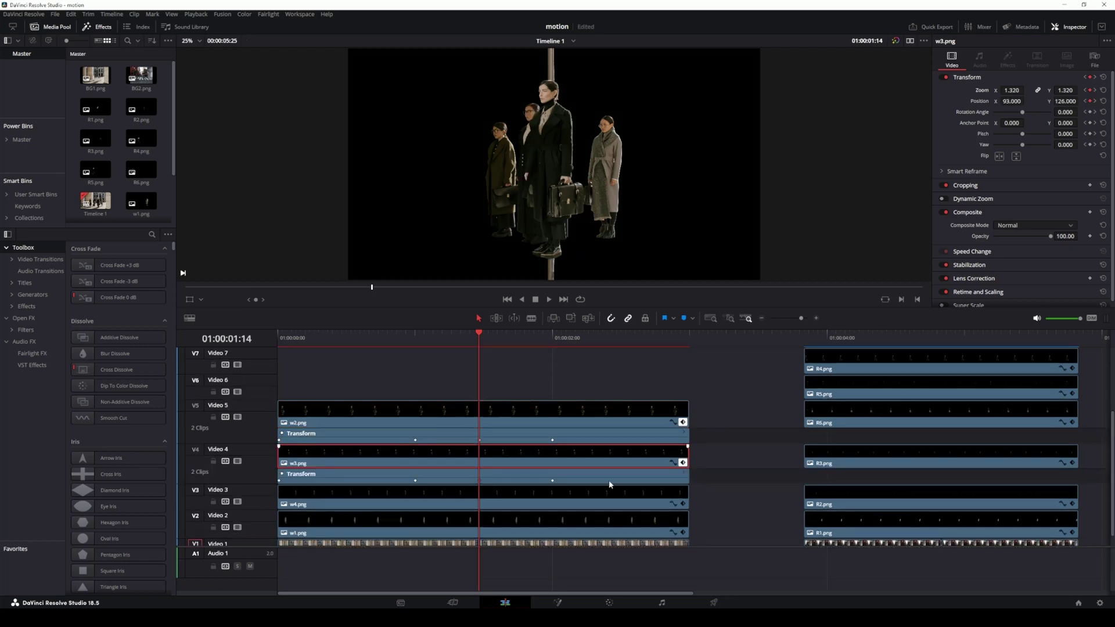
Repeat the one-second Transform keyframes of w4.png and w1.png at 01:00:01:14
{"action": "scroll", "coordinate": [493, 485], "scroll_direction": "down", "scroll_amount": 1}
{"action": "left_click", "coordinate": [682, 490]}
{"action": "scroll", "coordinate": [557, 492], "scroll_direction": "down", "scroll_amount": 1}
{"action": "left_click", "coordinate": [415, 491]}
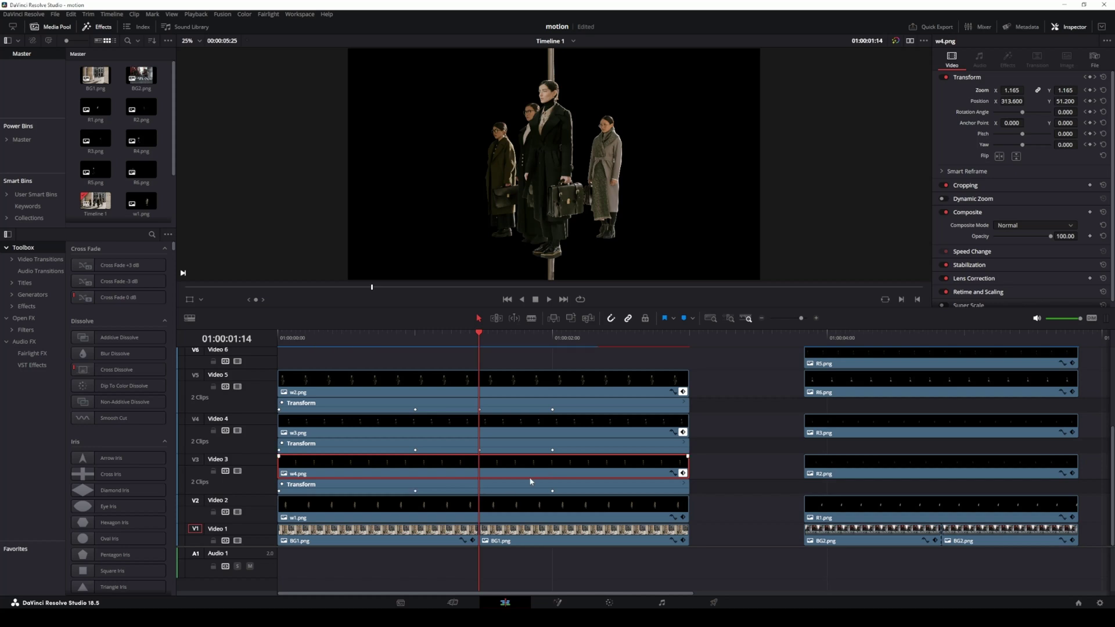
{"action": "key", "text": "ctrl+v"}
{"action": "left_click", "coordinate": [683, 516]}
{"action": "scroll", "coordinate": [634, 497], "scroll_direction": "down", "scroll_amount": 1}
{"action": "left_click", "coordinate": [416, 519]}
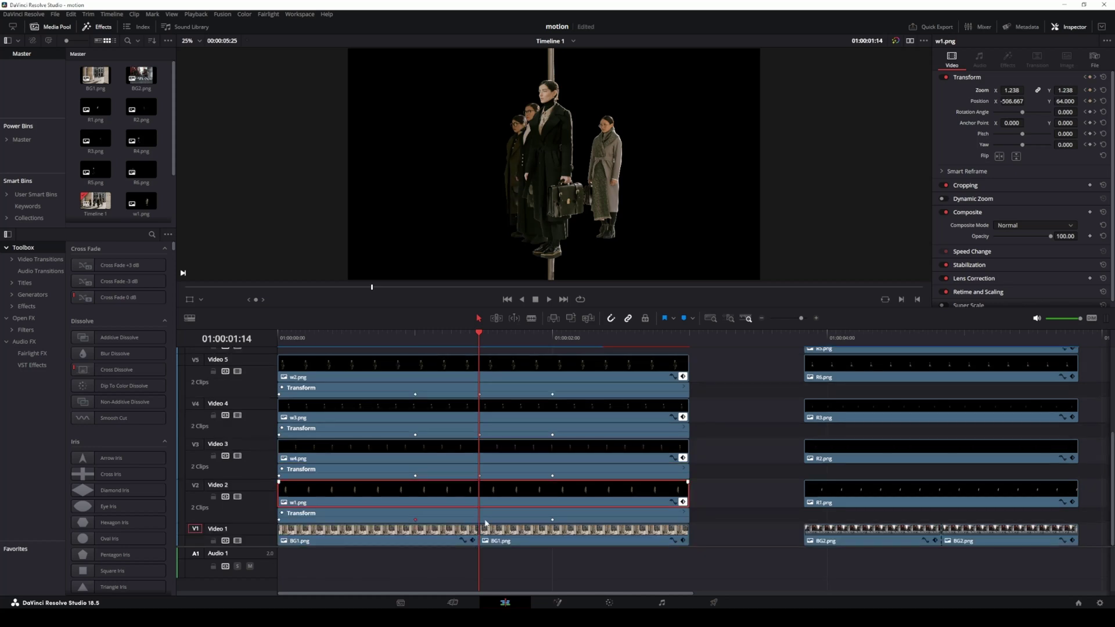
{"action": "left_click", "coordinate": [513, 386], "text": "ctrl"}
Hide the keyframe tracks of the four figure clips and play the first scene from the start
{"action": "left_click_drag", "start_coordinate": [477, 339], "coordinate": [277, 330]}
{"action": "left_click", "coordinate": [683, 377]}
{"action": "left_click", "coordinate": [683, 417]}
{"action": "left_click", "coordinate": [684, 458]}
{"action": "left_click", "coordinate": [683, 501]}
{"action": "key", "text": "space"}
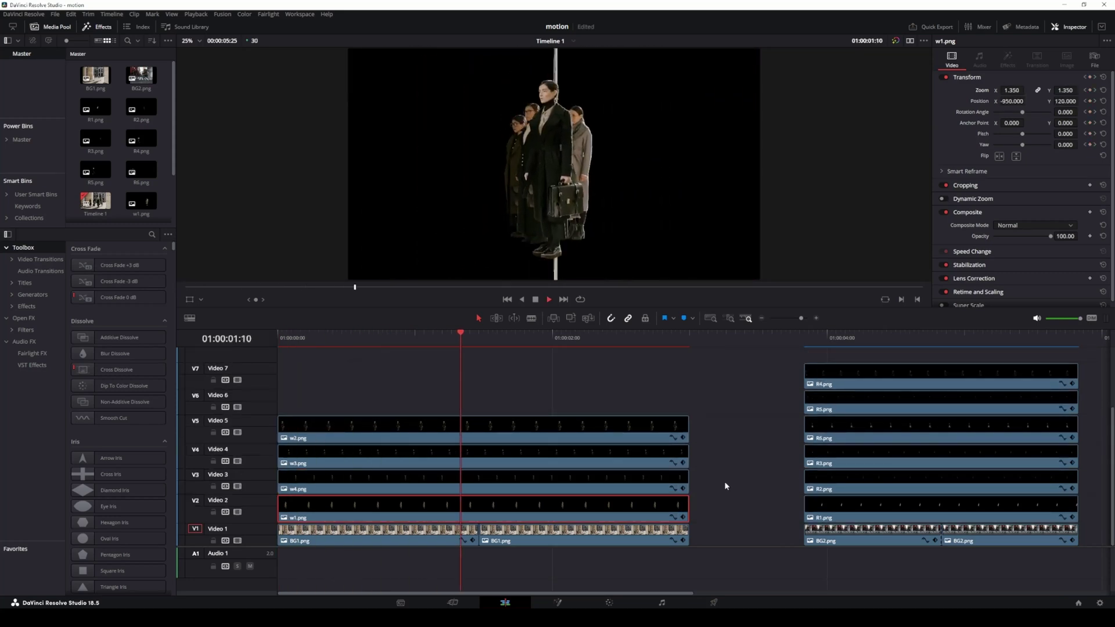
{"action": "key", "text": "space"}
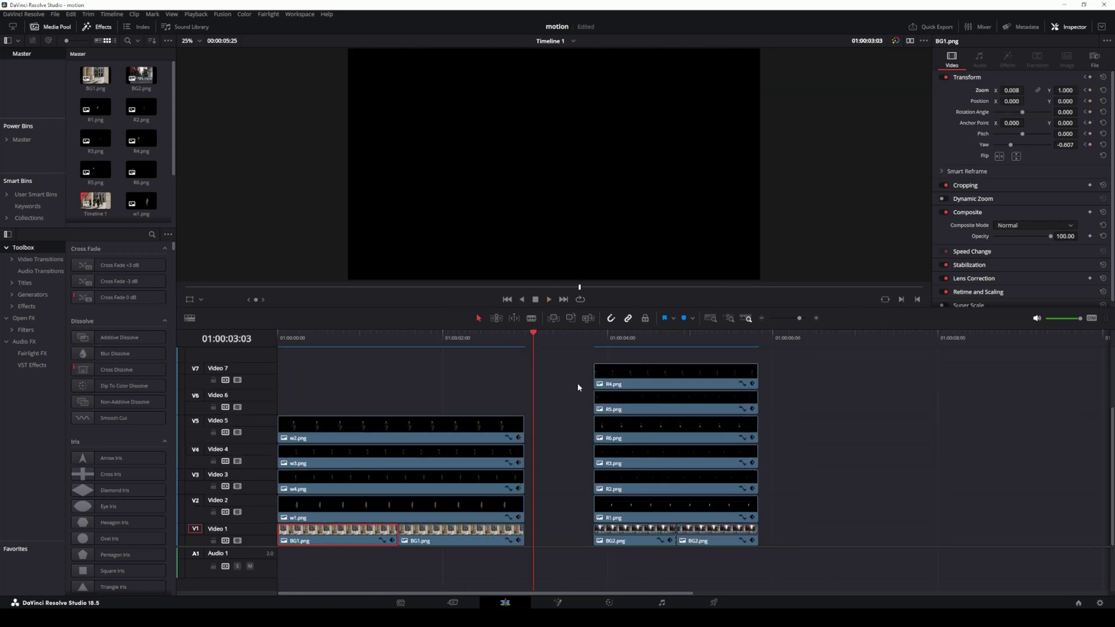
Move all clips of the second scene earlier so they join the end of the first scene at 01:00:03:00
{"action": "left_click", "coordinate": [475, 335]}
{"action": "left_click_drag", "start_coordinate": [558, 354], "coordinate": [719, 520]}
{"action": "left_click_drag", "start_coordinate": [695, 389], "coordinate": [626, 389]}
{"action": "key", "text": "space"}
Extend the six pedestrian clips R1.png to R6.png together to end at 01:00:06:00
{"action": "key", "text": "shift+Right"}
{"action": "key", "text": "shift+Right"}
{"action": "left_click_drag", "start_coordinate": [730, 364], "coordinate": [681, 503]}
{"action": "left_click_drag", "start_coordinate": [686, 431], "coordinate": [771, 430]}
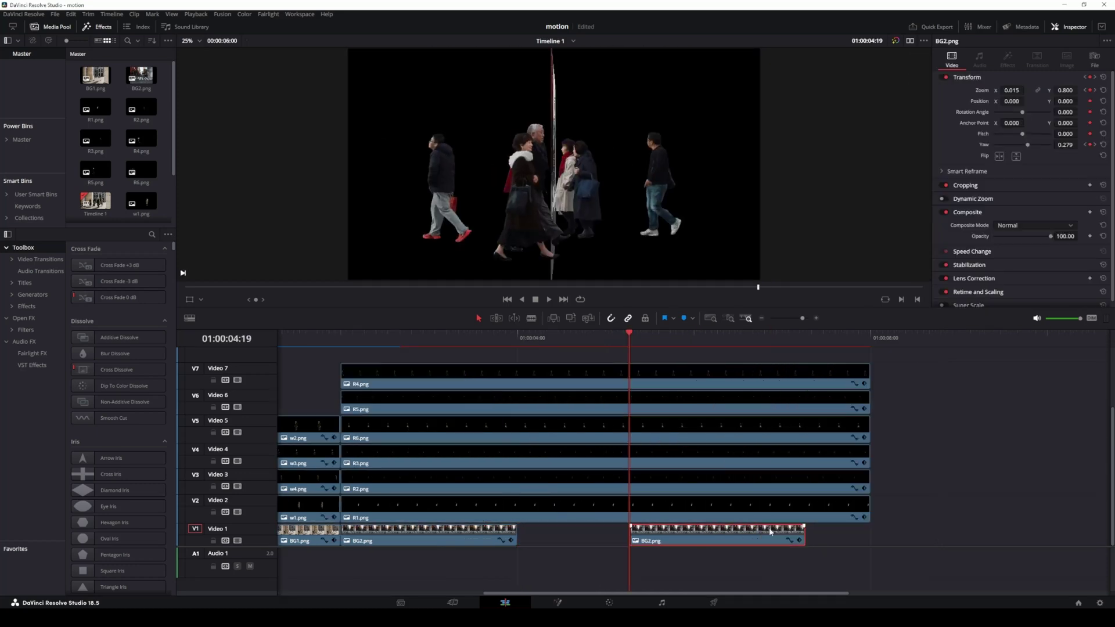
Move the second BG2.png clip to start at 01:00:04:16, extending it to 01:00:06:00 and the first BG2.png clip to meet it
{"action": "left_click_drag", "start_coordinate": [629, 338], "coordinate": [612, 339]}
{"action": "left_click_drag", "start_coordinate": [714, 531], "coordinate": [697, 529]}
{"action": "left_click_drag", "start_coordinate": [787, 537], "coordinate": [870, 535]}
{"action": "key", "text": "space"}
{"action": "left_click", "coordinate": [611, 339]}
{"action": "left_click_drag", "start_coordinate": [514, 537], "coordinate": [610, 537]}
Play the second scene to check the background timing and return the playhead to the cut between the BG2.png clips
{"action": "left_click", "coordinate": [578, 342]}
{"action": "left_click_drag", "start_coordinate": [578, 349], "coordinate": [382, 342]}
{"action": "key", "text": "space"}
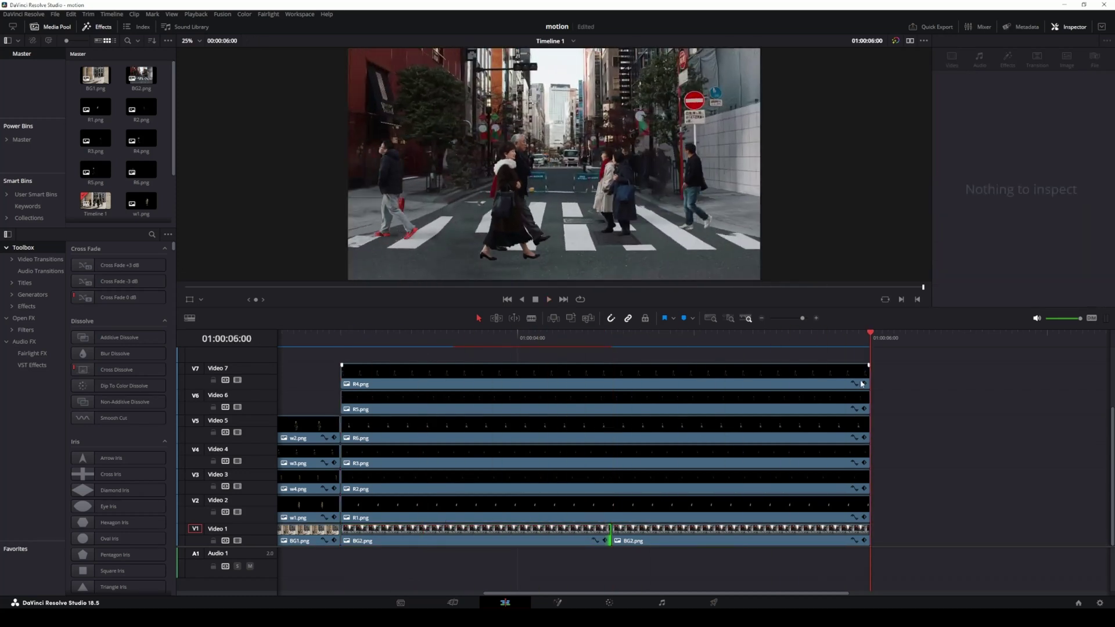
{"action": "left_click", "coordinate": [418, 341]}
{"action": "key", "text": "space"}
Add a Transform keyframe at 01:00:04:16 to each of the pedestrian clips R1.png to R6.png to hold the folded pose
{"action": "left_click", "coordinate": [864, 384]}
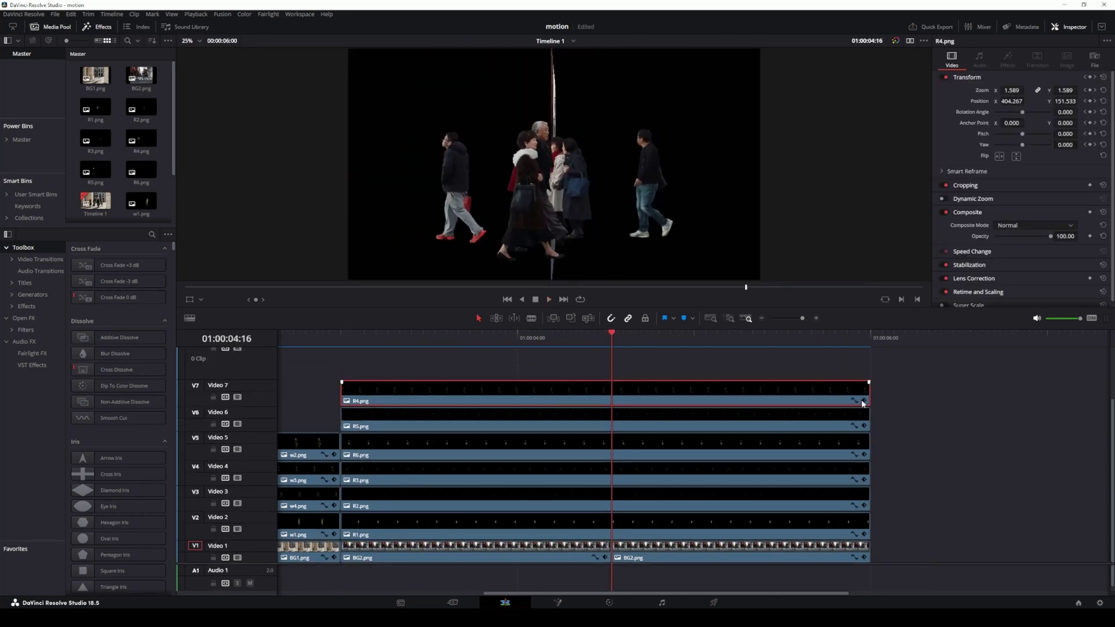
{"action": "left_click", "coordinate": [660, 440]}
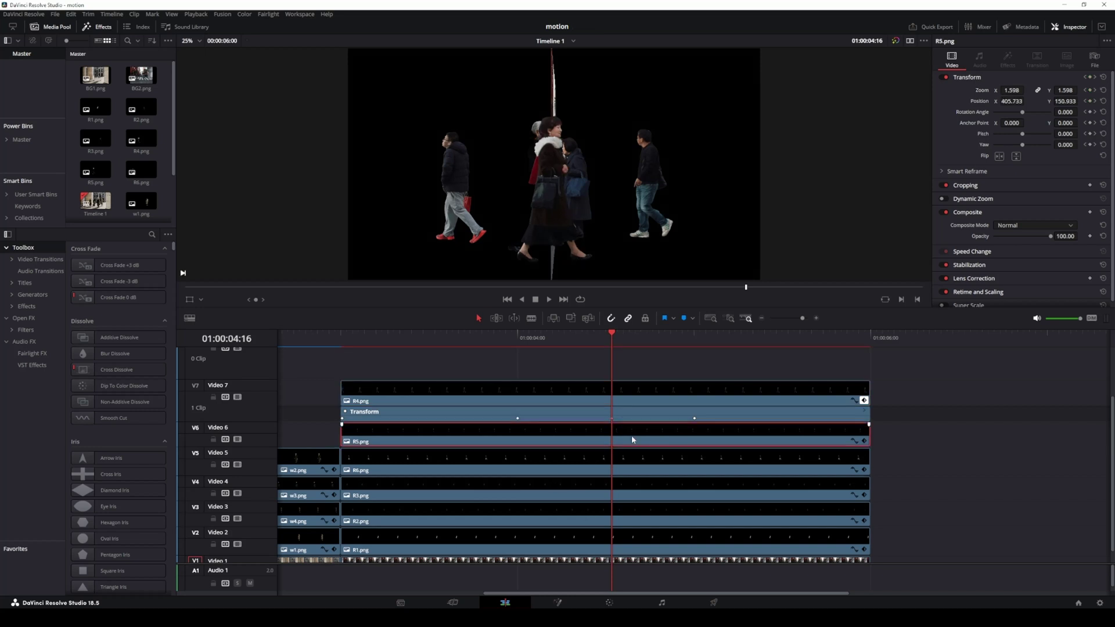
{"action": "left_click", "coordinate": [863, 442]}
{"action": "left_click_drag", "start_coordinate": [694, 459], "coordinate": [612, 458]}
{"action": "scroll", "coordinate": [863, 476], "scroll_direction": "down", "scroll_amount": 1}
{"action": "left_click", "coordinate": [864, 455]}
{"action": "left_click_drag", "start_coordinate": [694, 472], "coordinate": [611, 473]}
{"action": "left_click", "coordinate": [863, 496]}
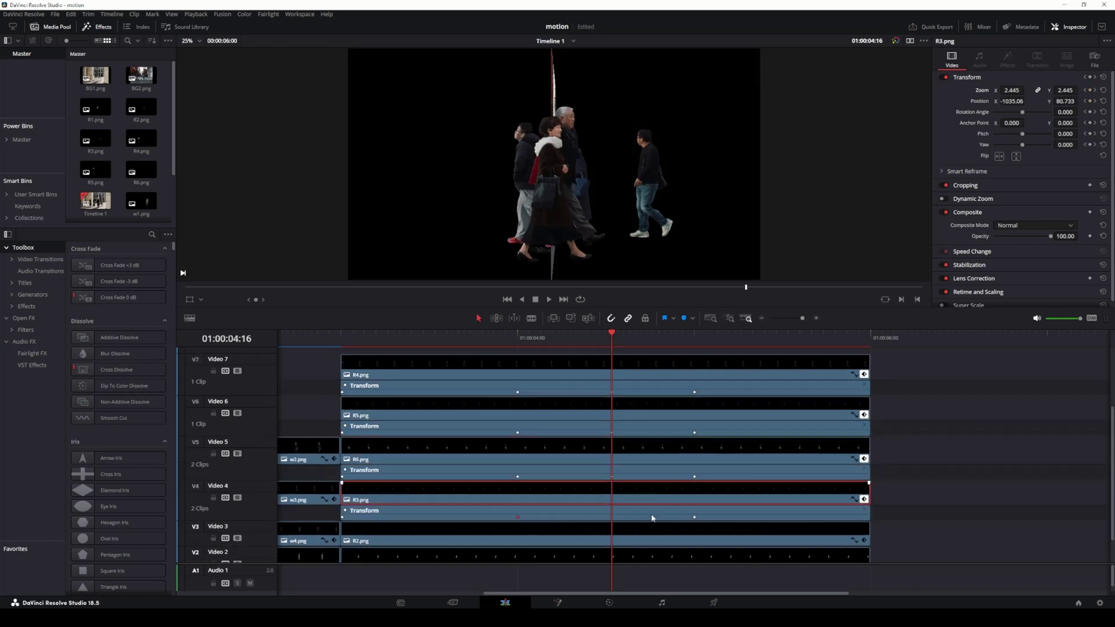
{"action": "scroll", "coordinate": [862, 511], "scroll_direction": "down", "scroll_amount": 1}
{"action": "left_click", "coordinate": [863, 507]}
{"action": "left_click", "coordinate": [863, 549]}
Move the last Transform keyframe of each pedestrian clip R1.png to R6.png to the end of the scene at 01:00:06:00
{"action": "left_click_drag", "start_coordinate": [612, 334], "coordinate": [672, 358]}
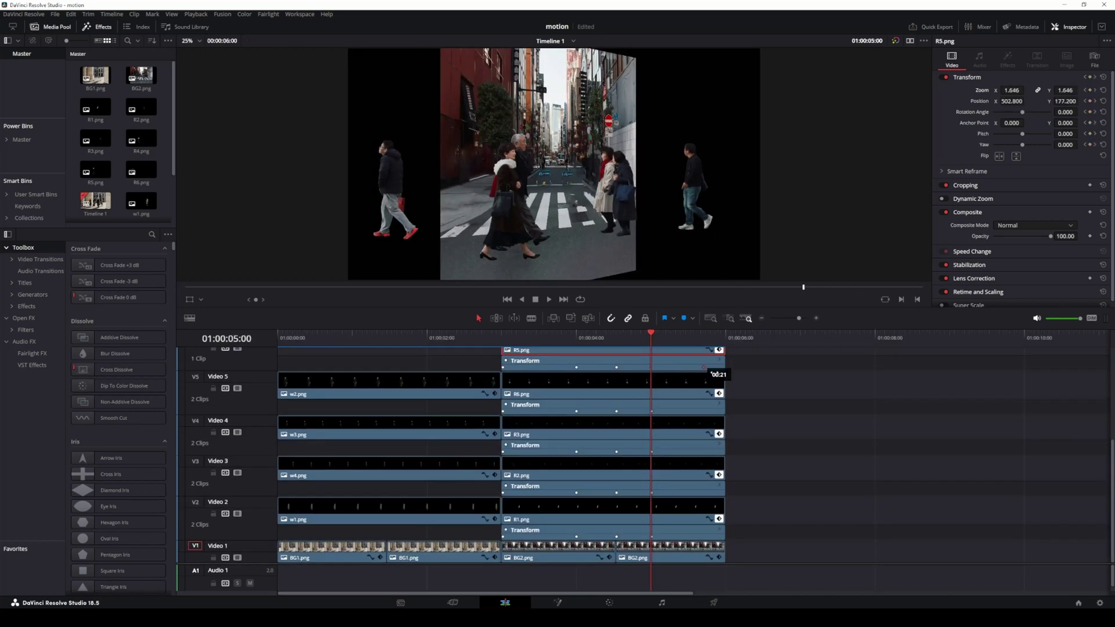
{"action": "left_click_drag", "start_coordinate": [704, 368], "coordinate": [723, 368]}
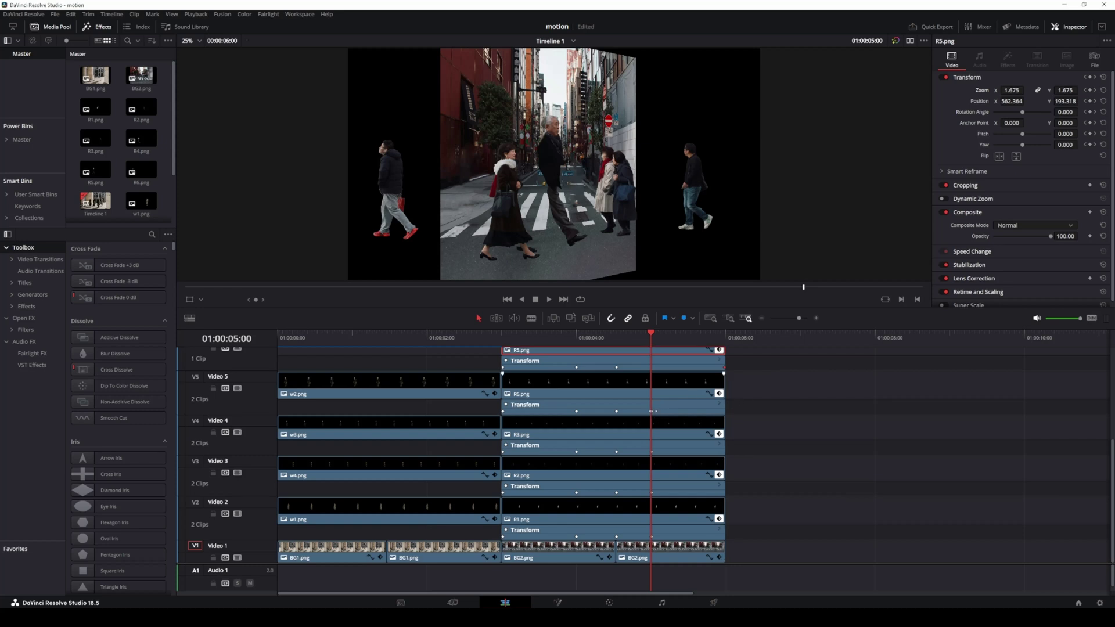
{"action": "left_click_drag", "start_coordinate": [653, 411], "coordinate": [724, 413]}
{"action": "left_click_drag", "start_coordinate": [655, 451], "coordinate": [724, 451]}
{"action": "left_click_drag", "start_coordinate": [651, 493], "coordinate": [725, 495]}
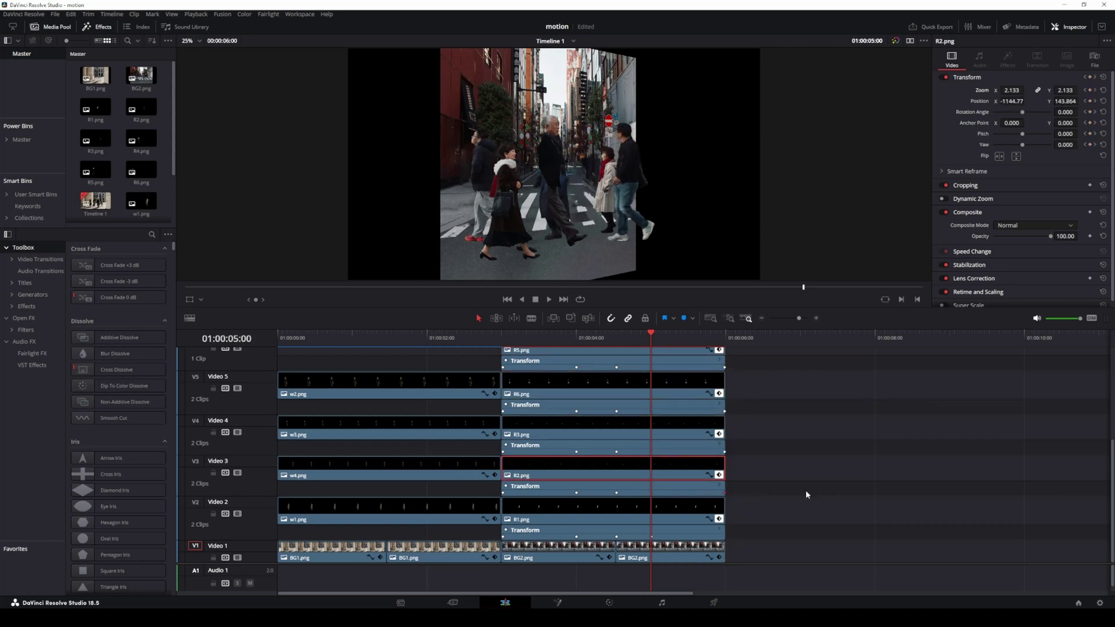
{"action": "mouse_move", "coordinate": [692, 333]}
{"action": "left_mouse_down"}
{"action": "mouse_move", "coordinate": [722, 333]}
{"action": "mouse_move", "coordinate": [682, 336]}
{"action": "left_mouse_up"}
{"action": "left_click_drag", "start_coordinate": [652, 537], "coordinate": [723, 538]}
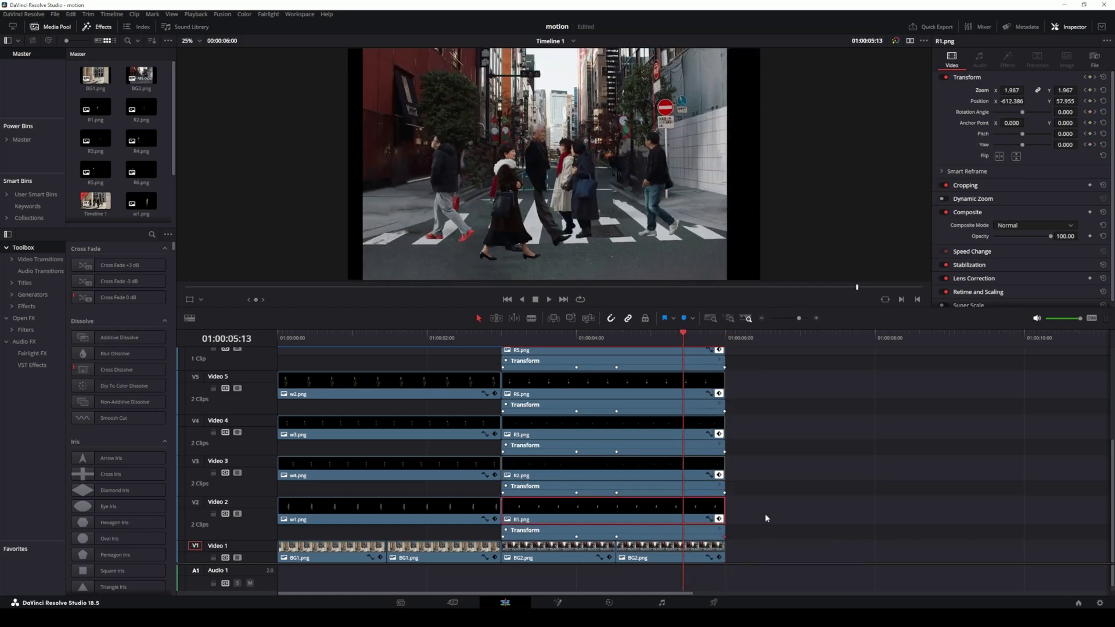
{"action": "scroll", "coordinate": [748, 458], "scroll_direction": "up", "scroll_amount": 3}
{"action": "left_click_drag", "start_coordinate": [653, 405], "coordinate": [724, 406]}
{"action": "scroll", "coordinate": [761, 467], "scroll_direction": "down", "scroll_amount": 3}
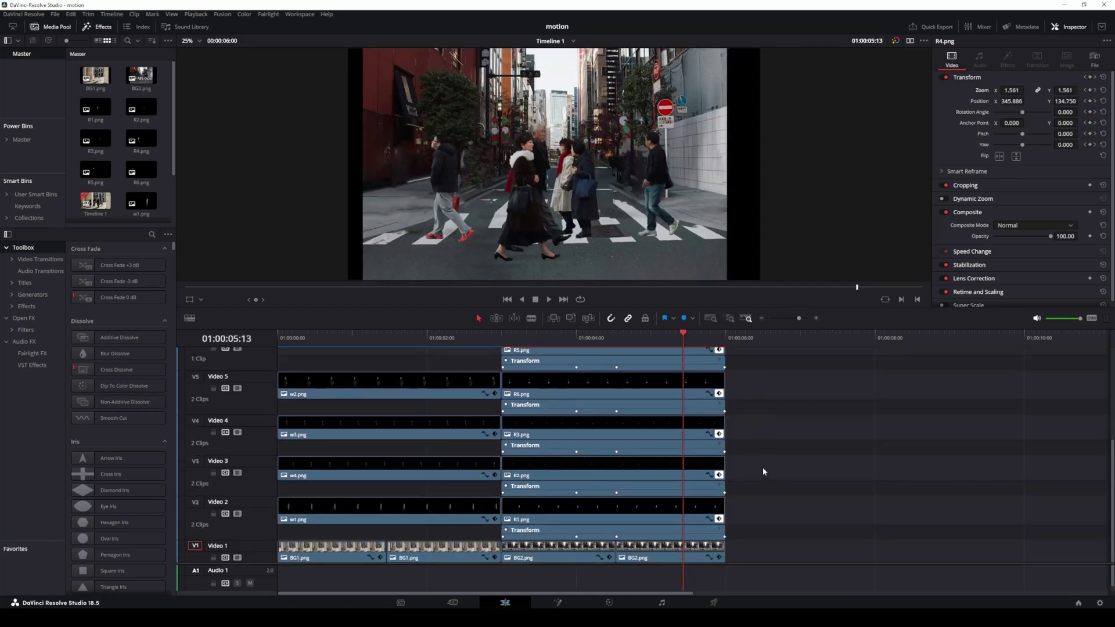
Collapse the keyframe tracks of the pedestrian clips and play the second scene from its start at 01:00:03:00
{"action": "left_click", "coordinate": [536, 346]}
{"action": "left_click_drag", "start_coordinate": [536, 347], "coordinate": [501, 347]}
{"action": "scroll", "coordinate": [719, 372], "scroll_direction": "up", "scroll_amount": 1}
{"action": "left_click", "coordinate": [719, 351]}
{"action": "left_click", "coordinate": [718, 393]}
{"action": "left_click", "coordinate": [719, 424]}
{"action": "left_click", "coordinate": [719, 475]}
{"action": "left_click", "coordinate": [719, 519]}
{"action": "key", "text": "space"}
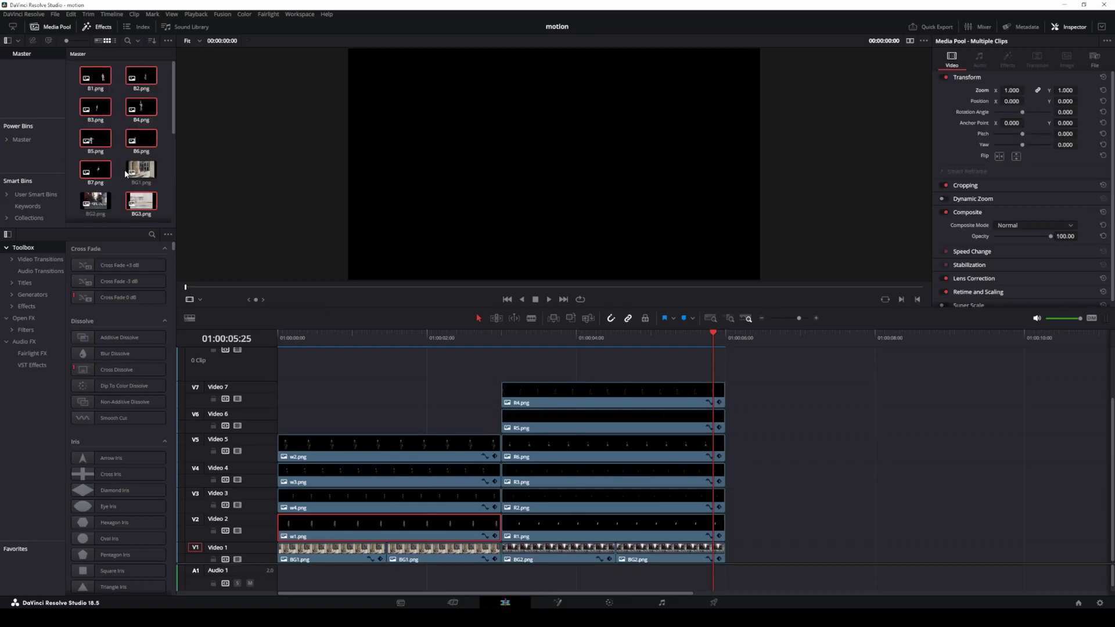
Place the background BG3.png on Video 1 directly after the second scene, spanning 01:00:06:00 to 01:00:09:00
{"action": "left_click", "coordinate": [141, 201]}
{"action": "left_click_drag", "start_coordinate": [141, 200], "coordinate": [818, 574]}
{"action": "left_click", "coordinate": [630, 335]}
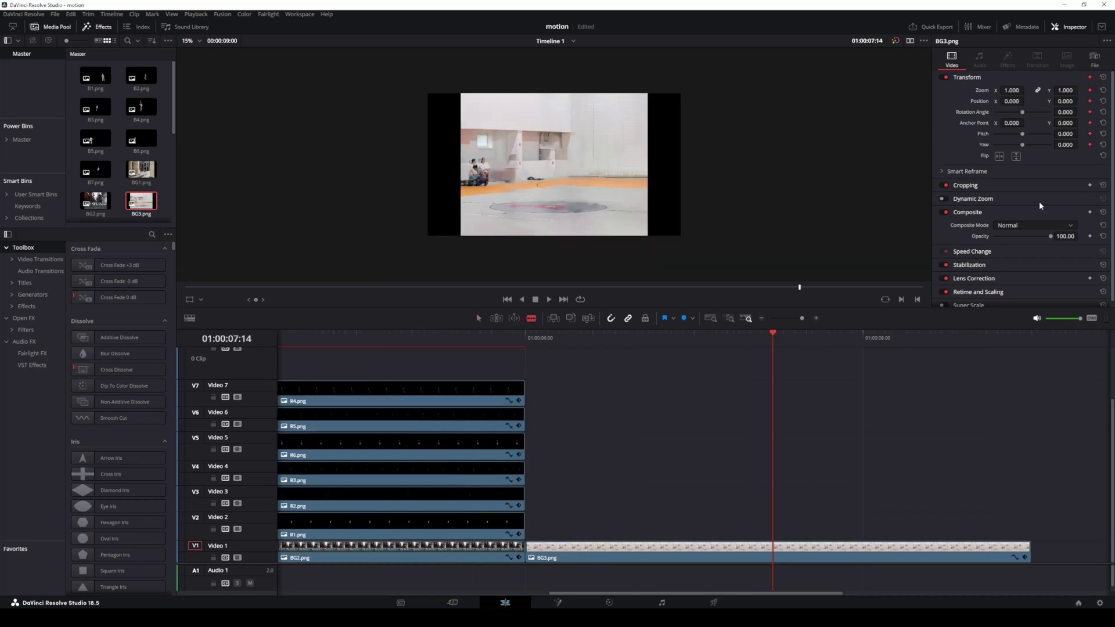
Split BG3.png at 01:00:07:14 and keyframe the yaw and horizontal zoom of both parts so the background folds and unfolds
{"action": "left_click_drag", "start_coordinate": [1022, 145], "coordinate": [989, 144]}
{"action": "key", "text": "a"}
{"action": "left_click_drag", "start_coordinate": [648, 165], "coordinate": [594, 166]}
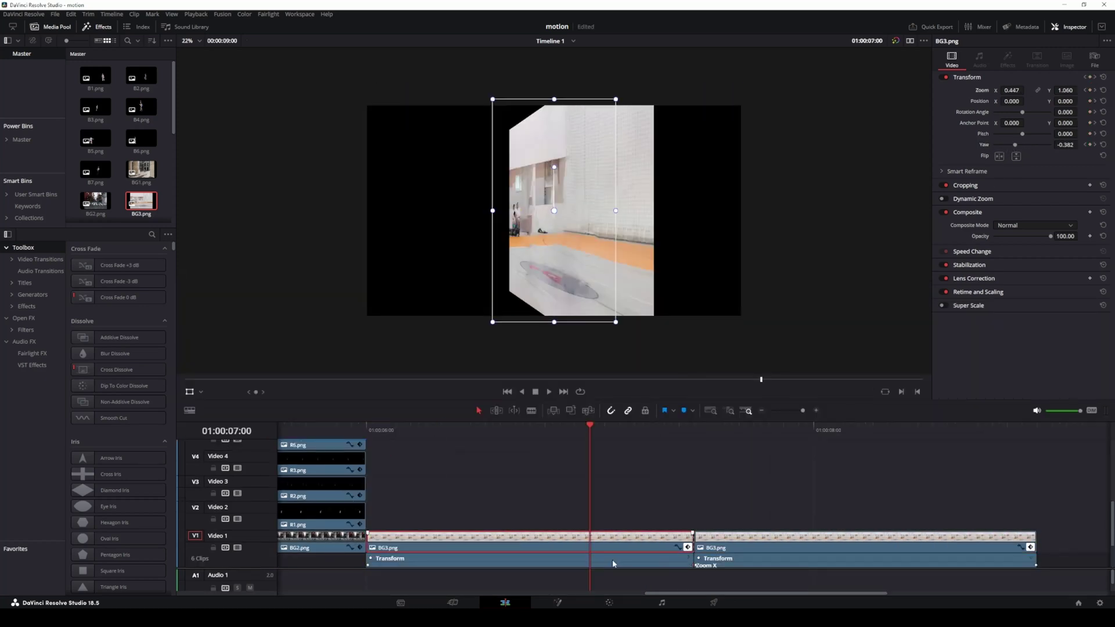
{"action": "left_click_drag", "start_coordinate": [730, 429], "coordinate": [601, 476]}
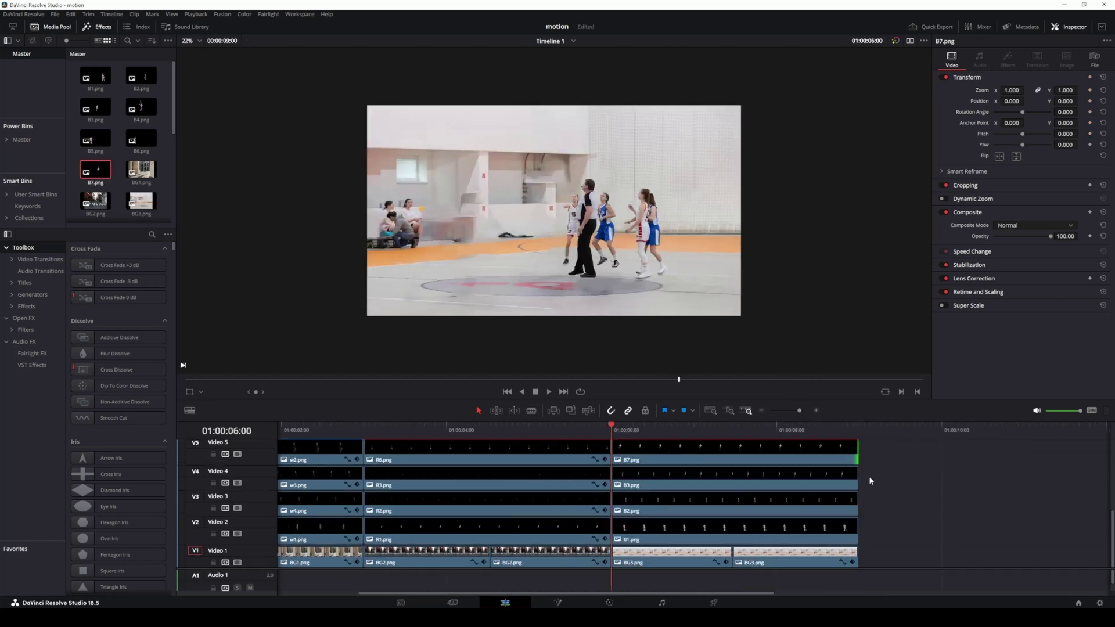
Stack the player cut-outs B6.png, B5.png and B4.png on new tracks above B7.png, each spanning 01:00:06:00 to 01:00:09:00
{"action": "scroll", "coordinate": [871, 481], "scroll_direction": "up", "scroll_amount": 3}
{"action": "left_click_drag", "start_coordinate": [857, 465], "coordinate": [1020, 466]}
{"action": "left_click_drag", "start_coordinate": [142, 107], "coordinate": [639, 462]}
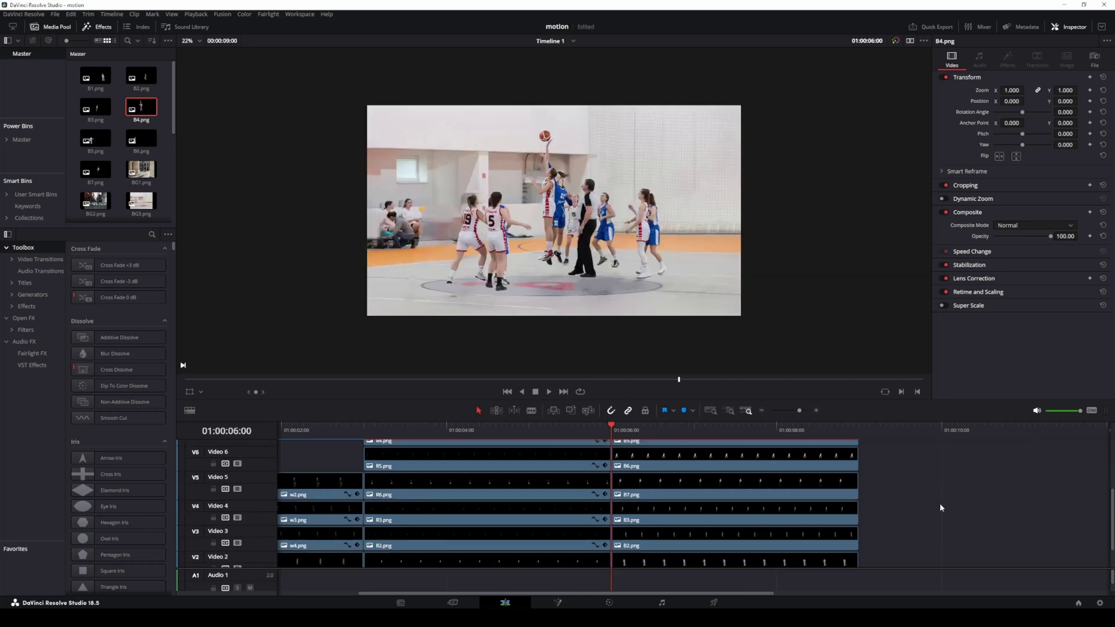
Enlarge the timeline area, adjust the keyframed horizontal position of B7.png at 01:00:07:00, and collapse the keyframe tracks of the player clips
{"action": "left_click_drag", "start_coordinate": [838, 400], "coordinate": [839, 284]}
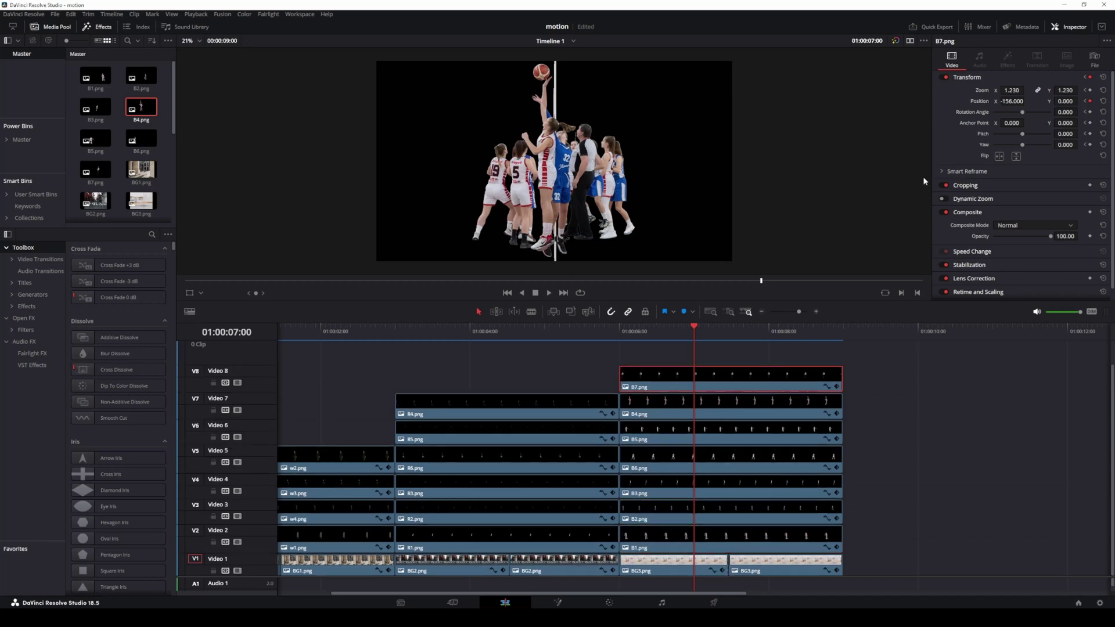
{"action": "left_click_drag", "start_coordinate": [1012, 101], "coordinate": [1041, 101]}
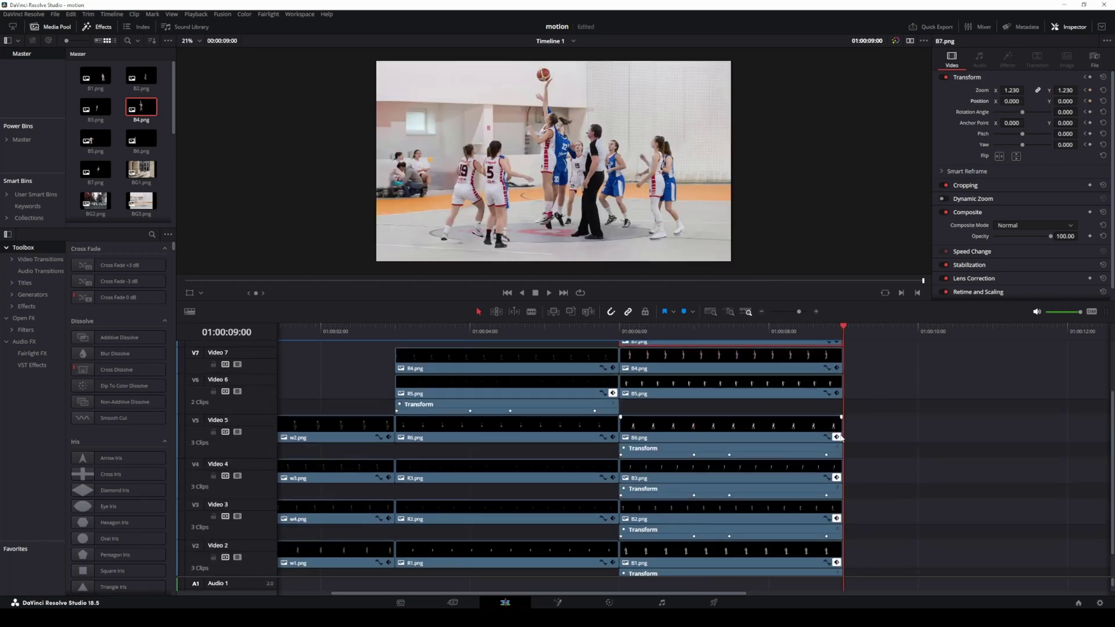
{"action": "left_click", "coordinate": [836, 531]}
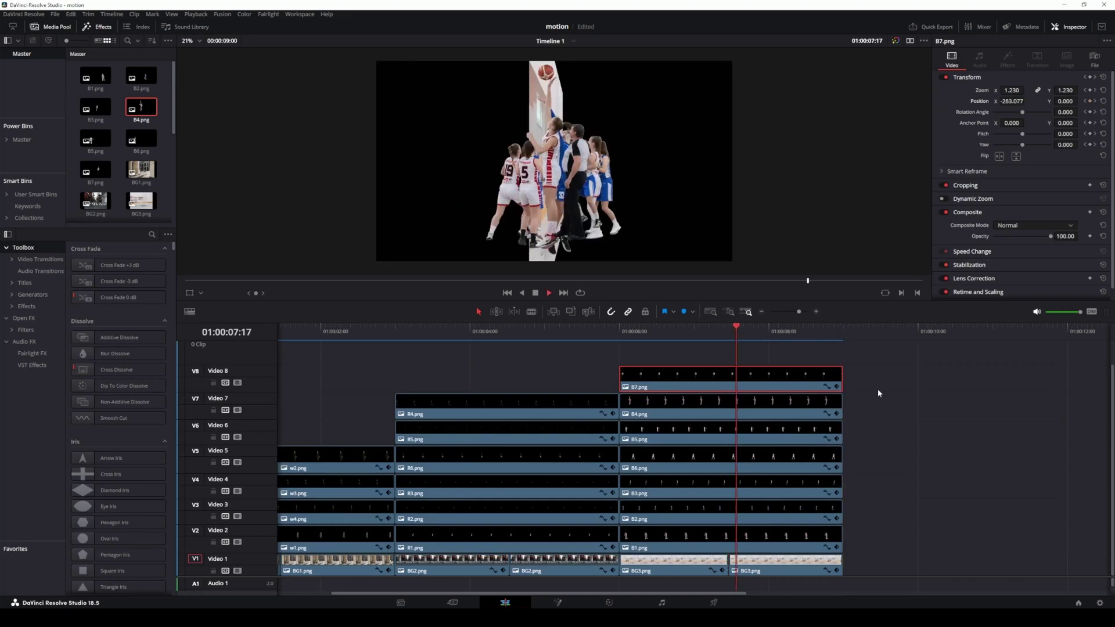